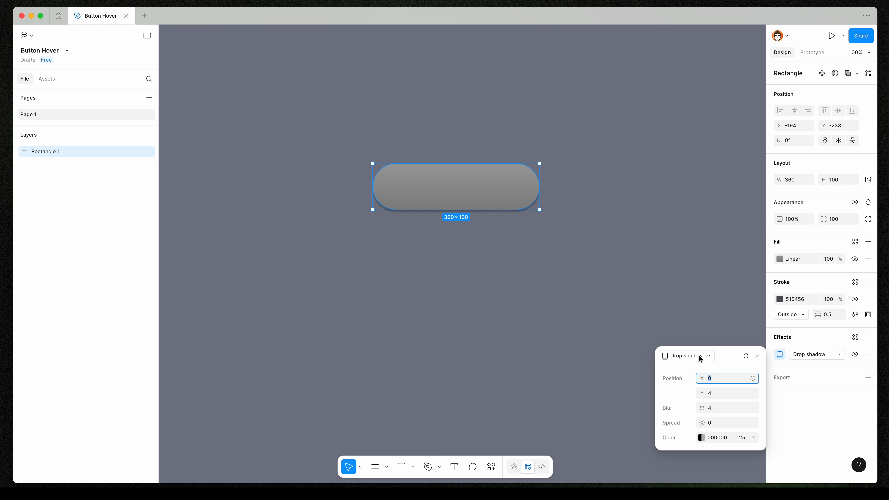
Set the first drop shadow to Y offset 20, blur 40 and 15% colour opacity.
key(Tab)
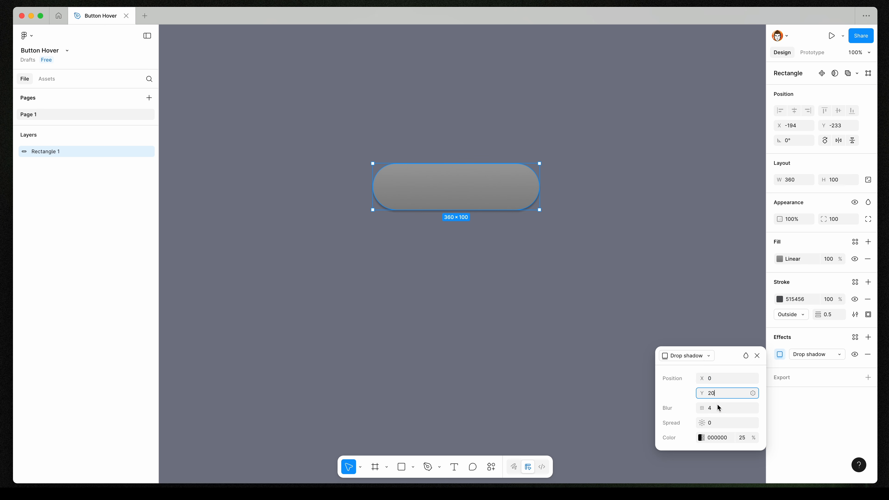
key(Tab)
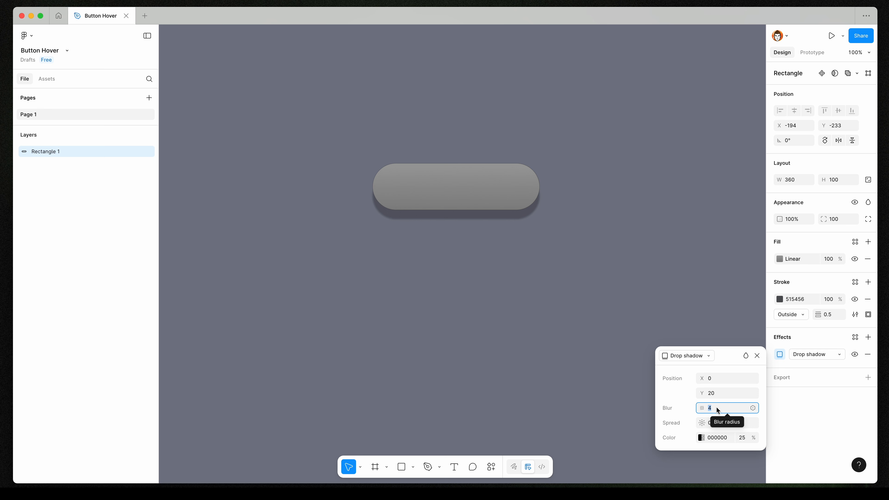
text(40)
key(Return)
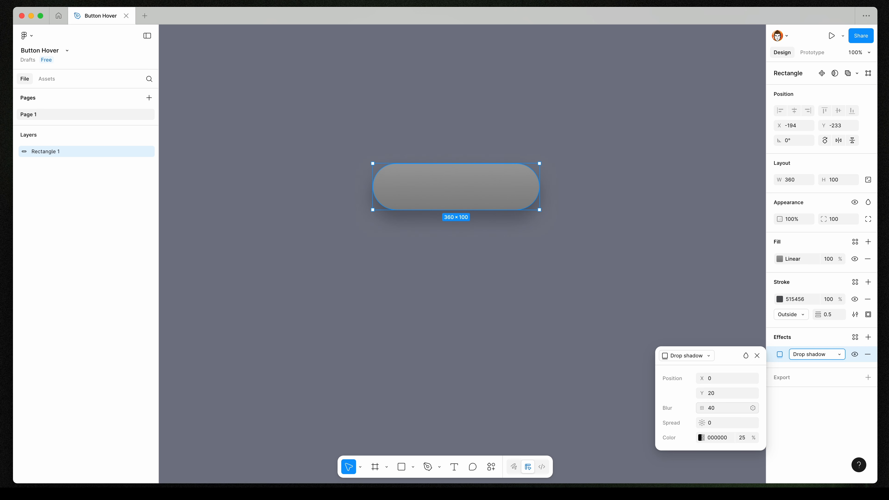
click(746, 440)
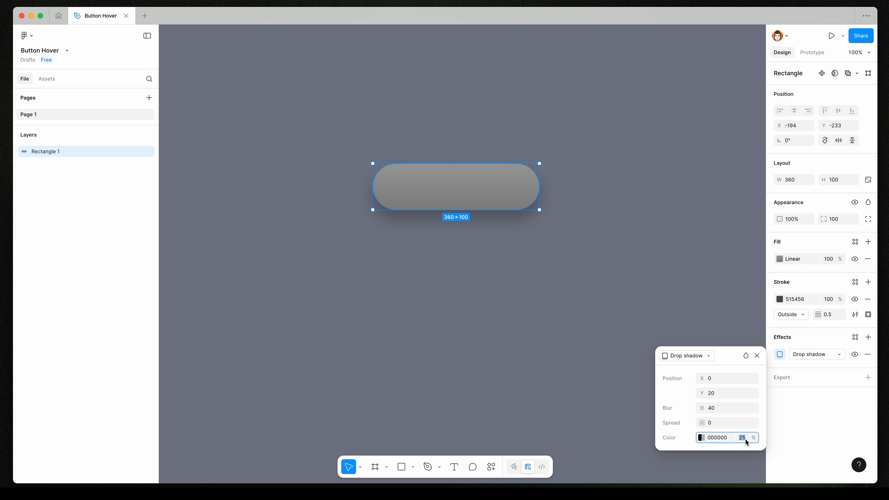
text(15)
key(Return)
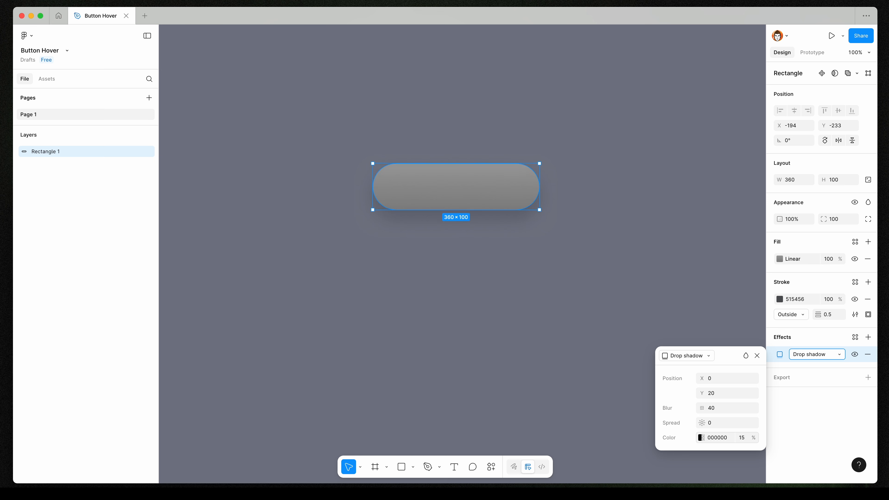
click(758, 355)
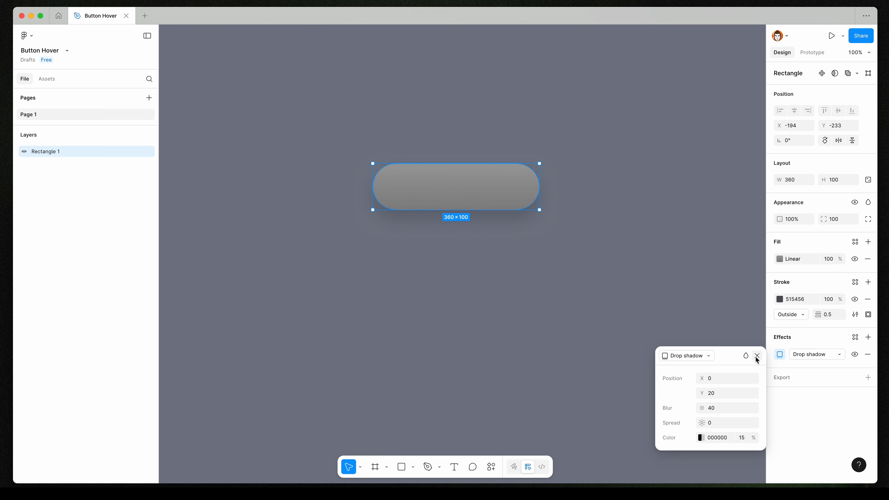
Add a second drop shadow with Y offset 8, blur 12 and 20% opacity.
click(869, 337)
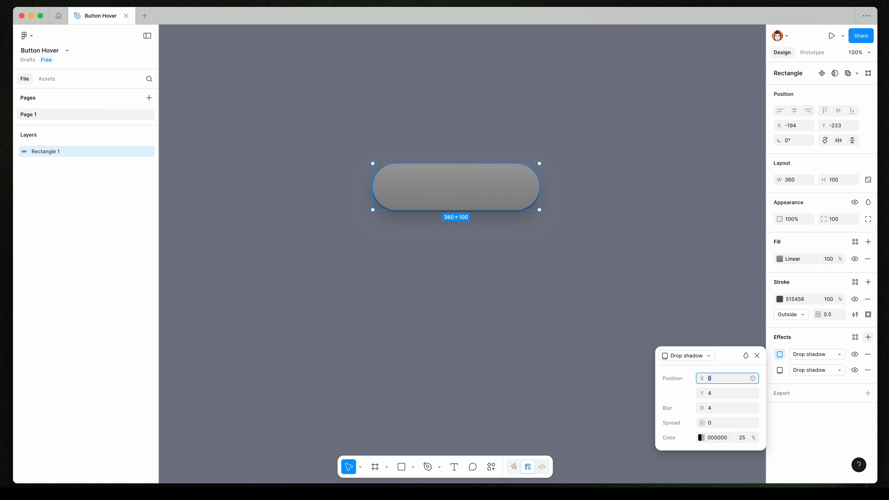
click(721, 393)
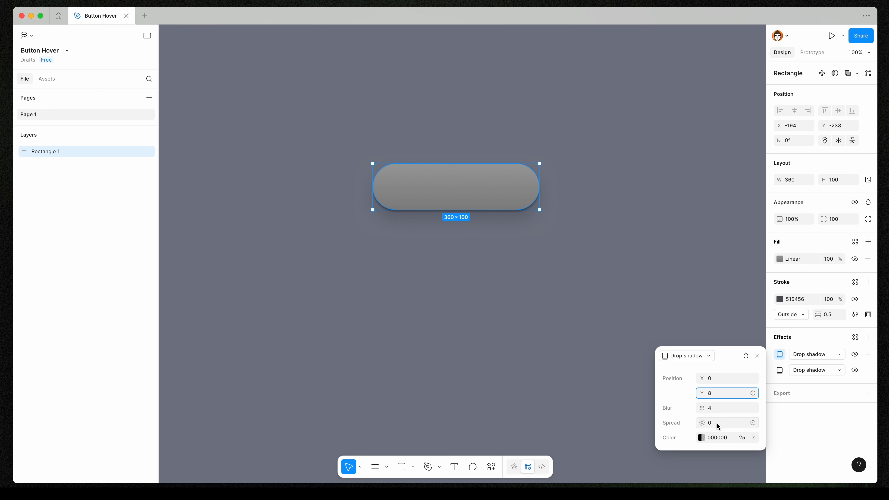
click(718, 405)
text(12)
key(Return)
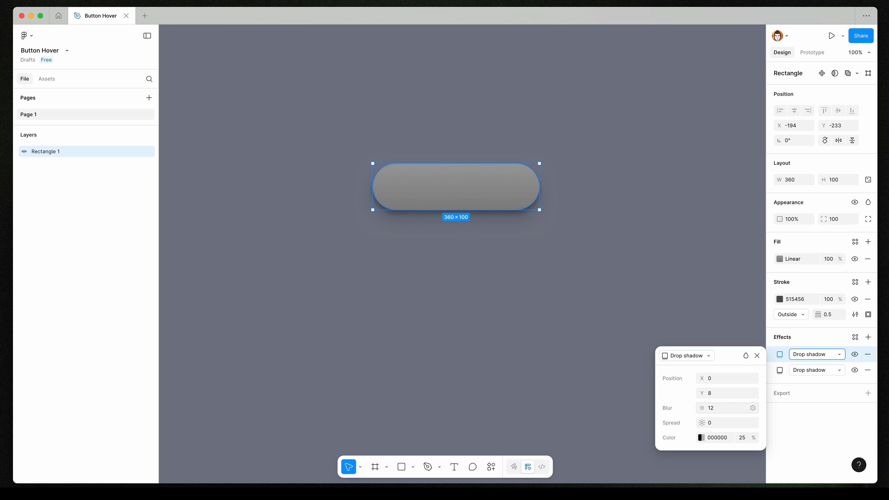
click(742, 440)
text(20)
key(Return)
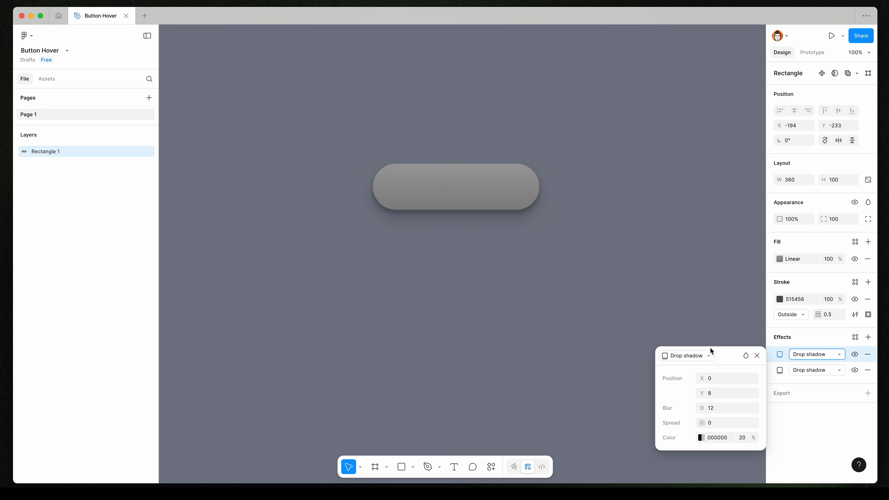
click(602, 209)
Add a third drop shadow with Y offset 40, blur 40 and 8% opacity.
click(868, 337)
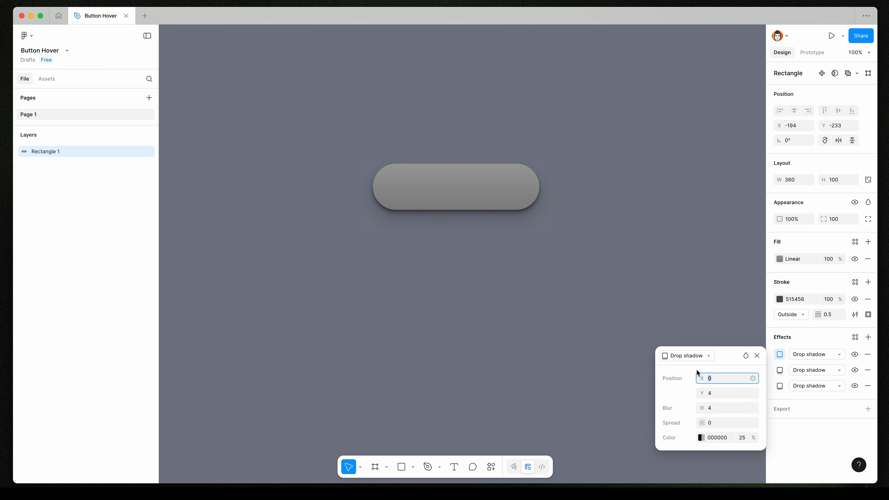
click(718, 393)
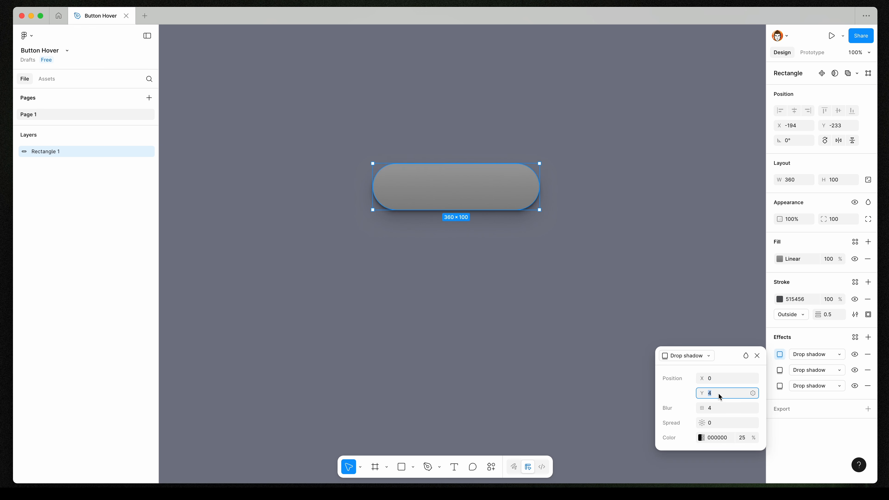
text(40)
key(Return)
click(717, 405)
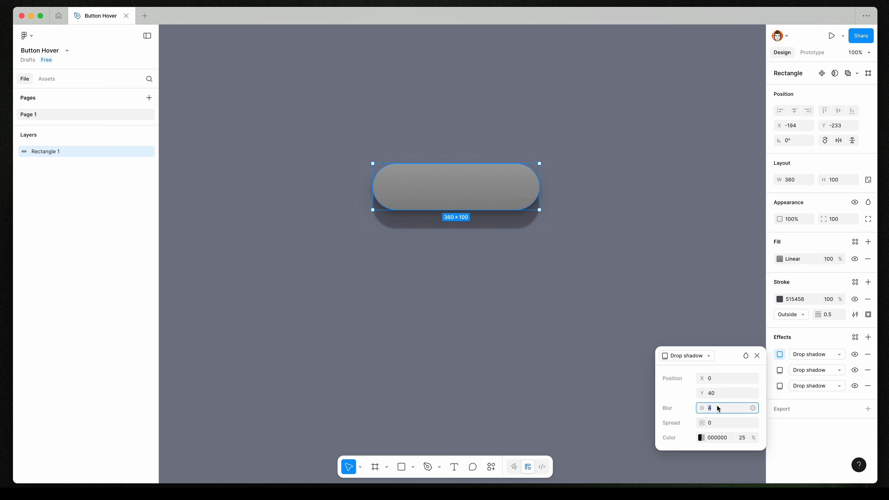
text(40)
key(Return)
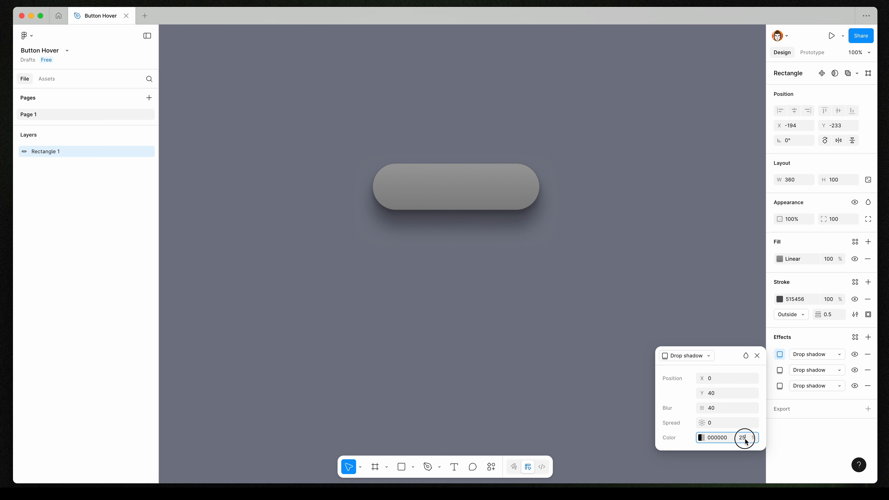
click(743, 438)
text(8)
key(Return)
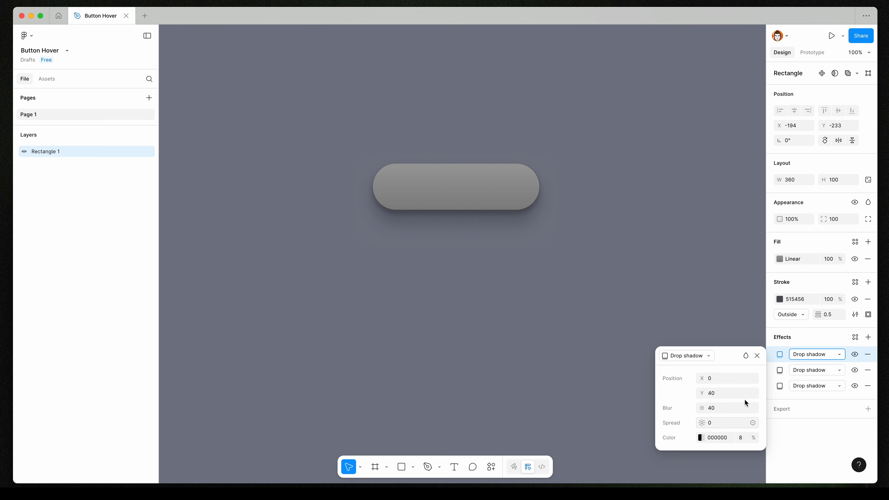
click(757, 356)
Rename the rectangle layer to bg.
click(54, 157)
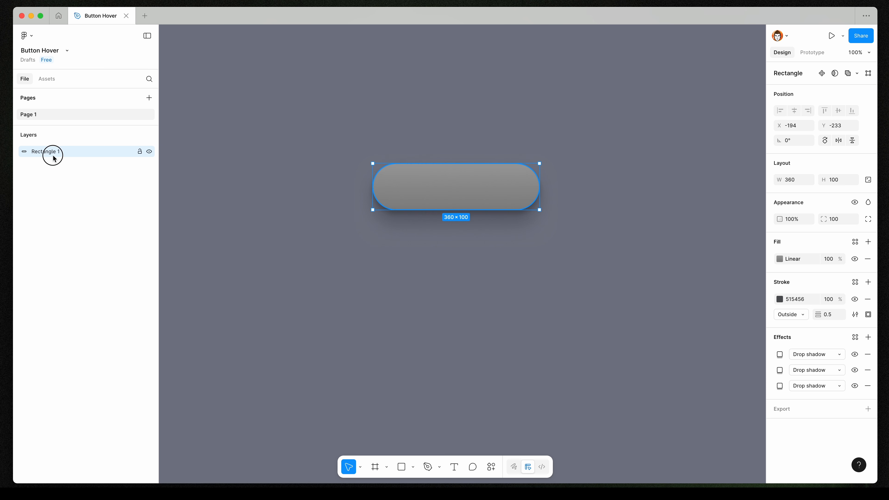
double_click(54, 157)
text(bg)
key(Return)
Duplicate the bg layer and remove the copy's fill.
key(super+d)
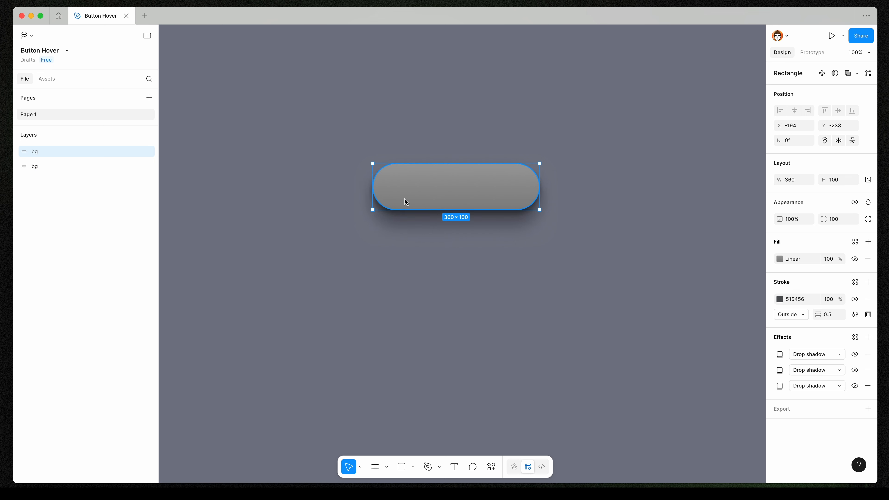
click(868, 259)
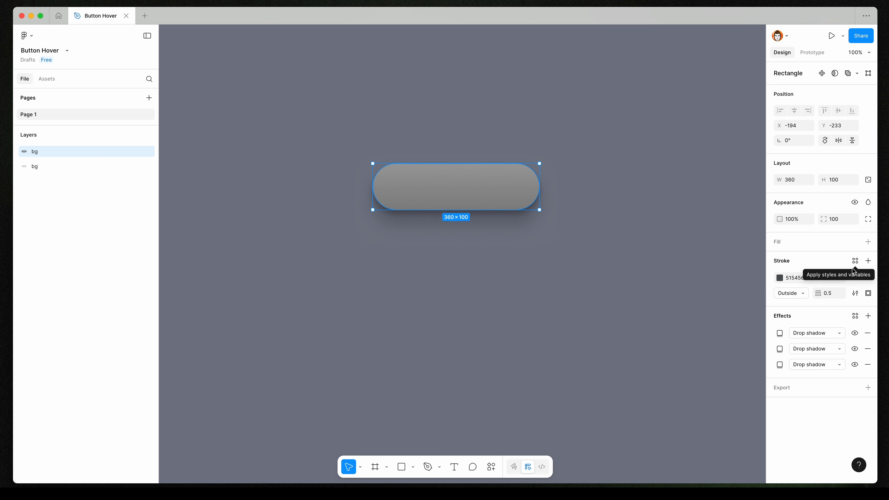
Set the copy's stroke to Inside alignment with a width of 3.
click(787, 294)
click(806, 281)
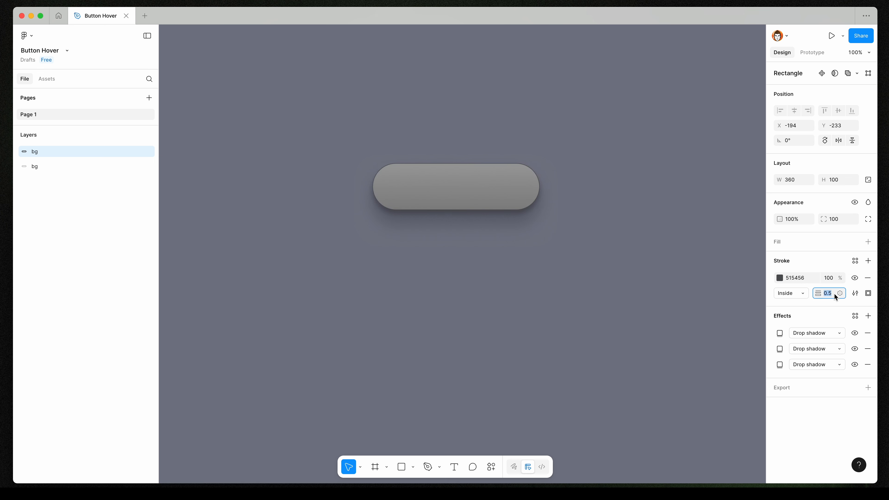
text(3)
key(Return)
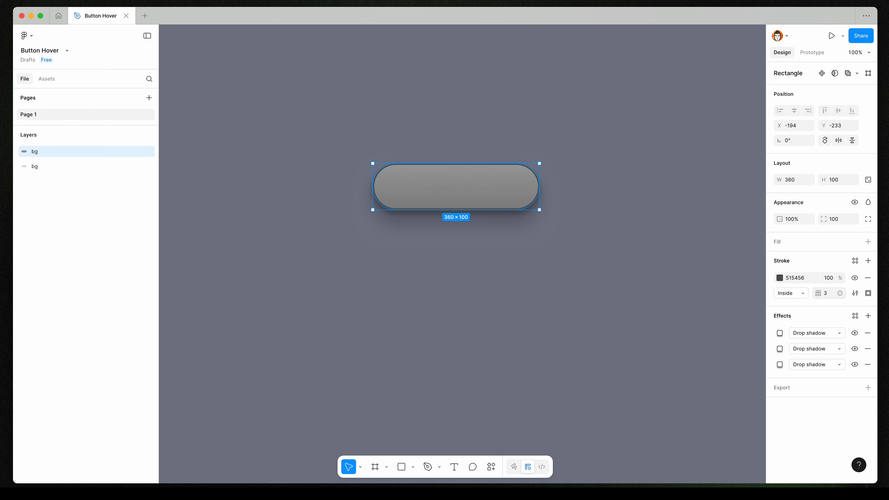
Turn the stroke into a vertical linear gradient with an added stop at 50% and the end stop at 100%.
click(780, 277)
click(678, 274)
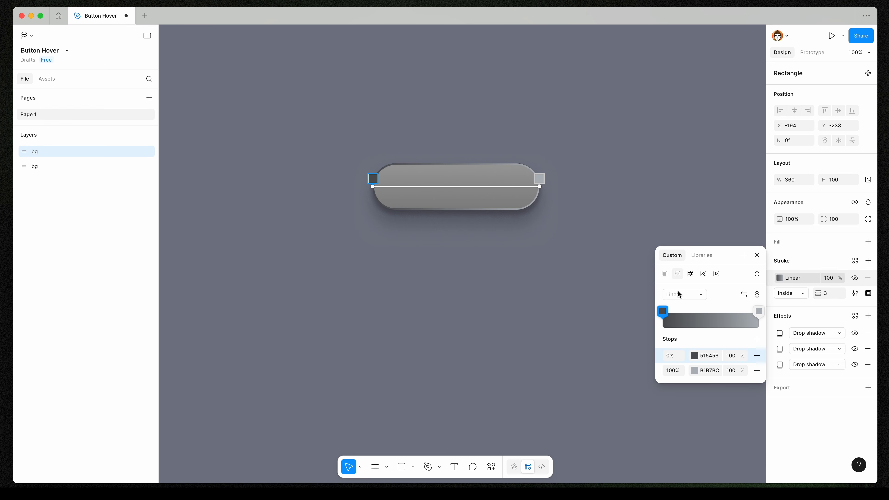
click(757, 295)
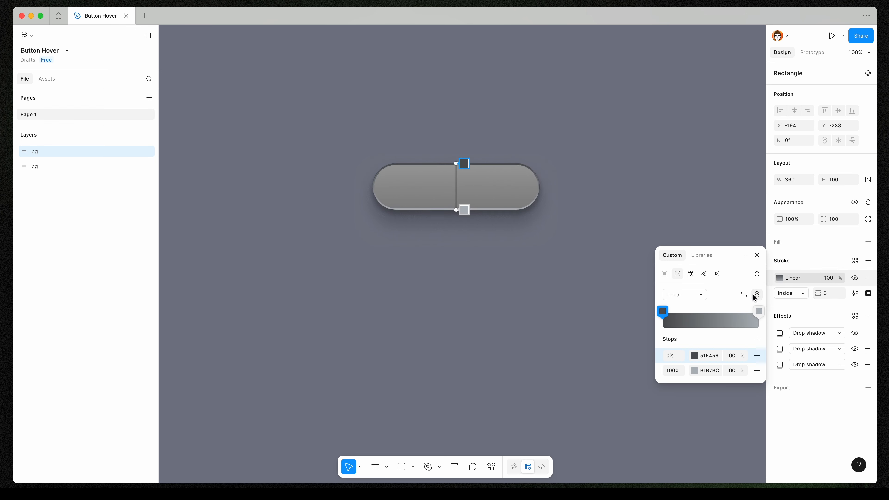
click(709, 319)
click(646, 274)
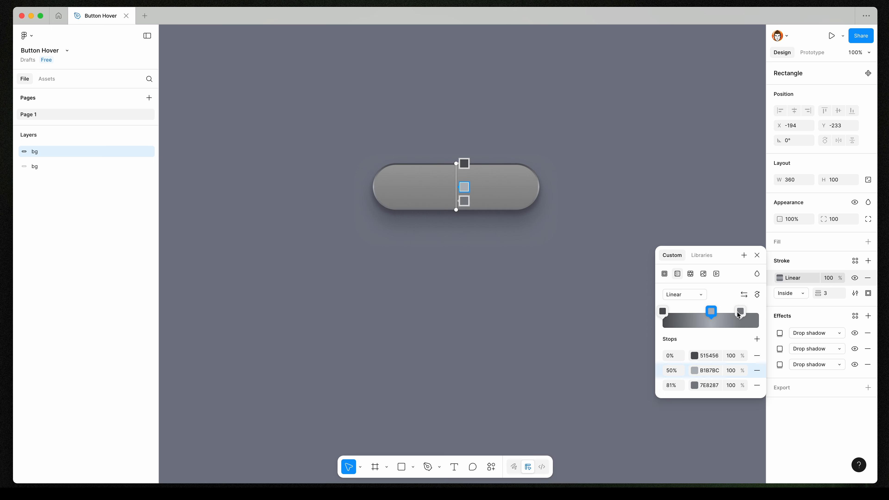
drag(740, 312, 766, 312)
Set the gradient's first stop to F4F3FD and its last stop to E3E2EA.
click(715, 356)
text(f4f)
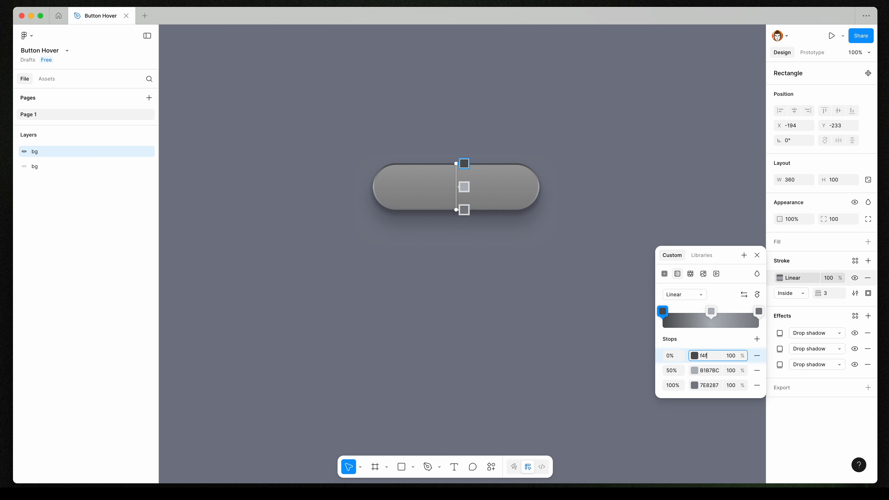
text(3fd)
key(Return)
click(709, 385)
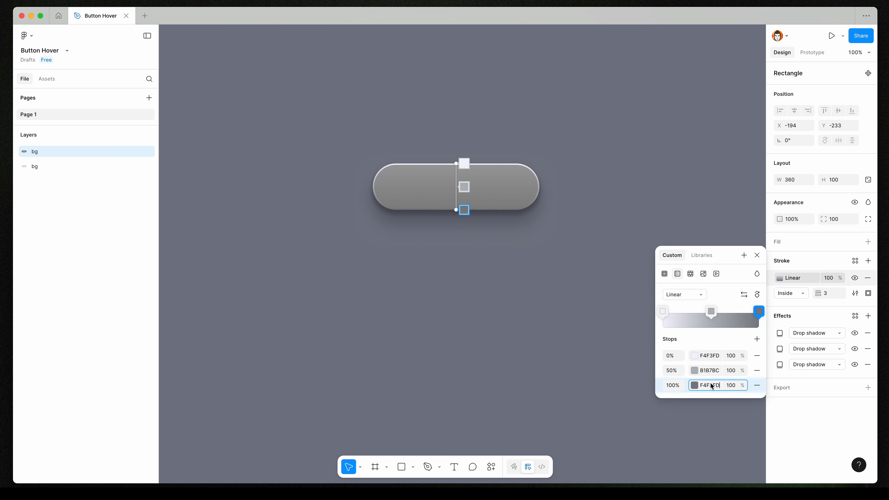
text(ecebf3)
key(Return)
click(694, 385)
click(555, 299)
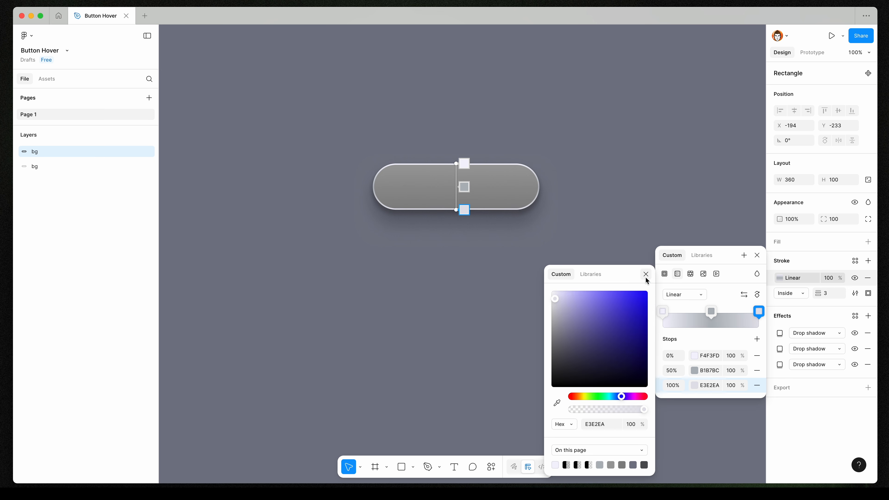
click(647, 276)
Adjust the middle gradient stop's colour slightly darker and close the stroke colour panel.
click(707, 372)
click(694, 371)
drag(564, 328, 564, 336)
click(646, 261)
click(758, 253)
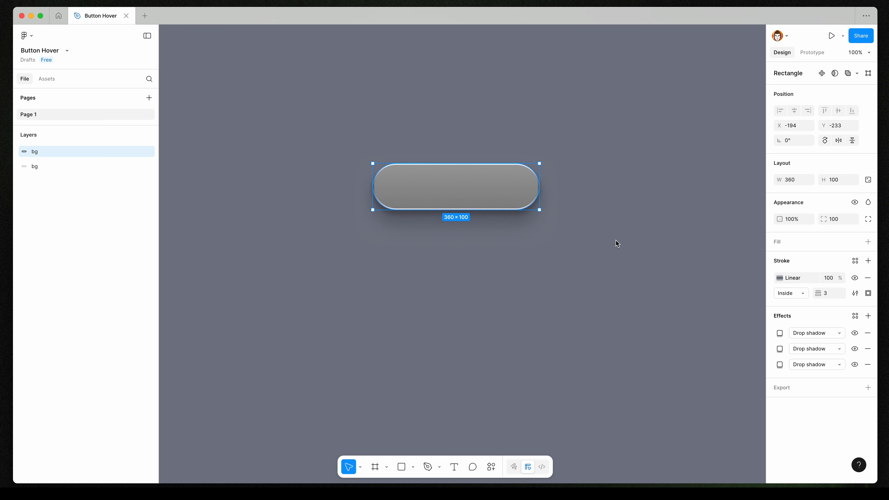
Rename the stroke copy layer to stroke.
double_click(37, 153)
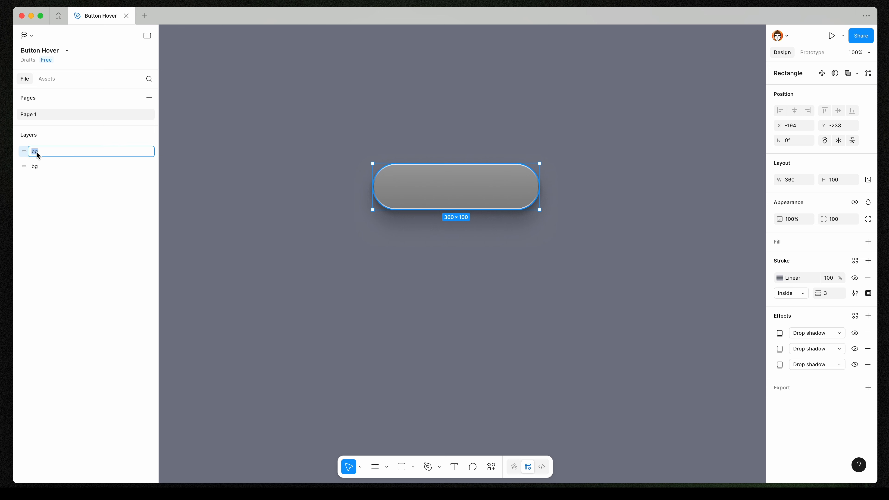
text(stroke)
click(486, 183)
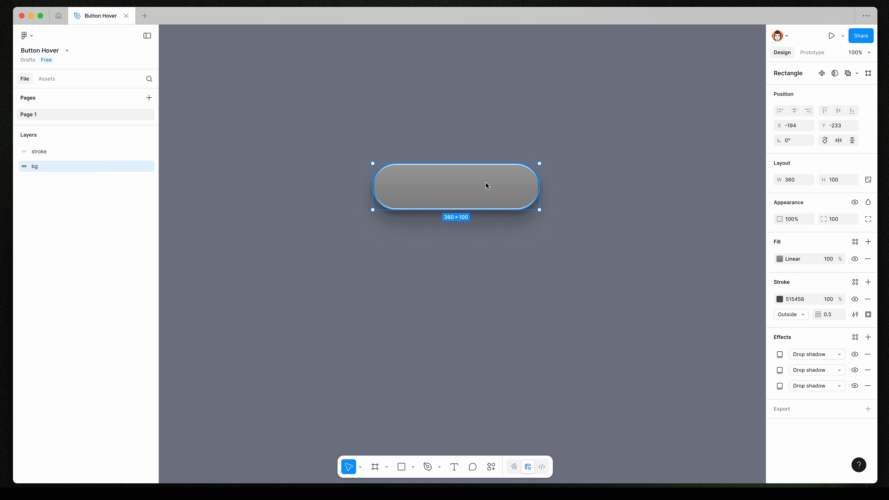
Duplicate the bg layer and scale the copy down to about 244 × 68, centred inside the button.
key(super+d)
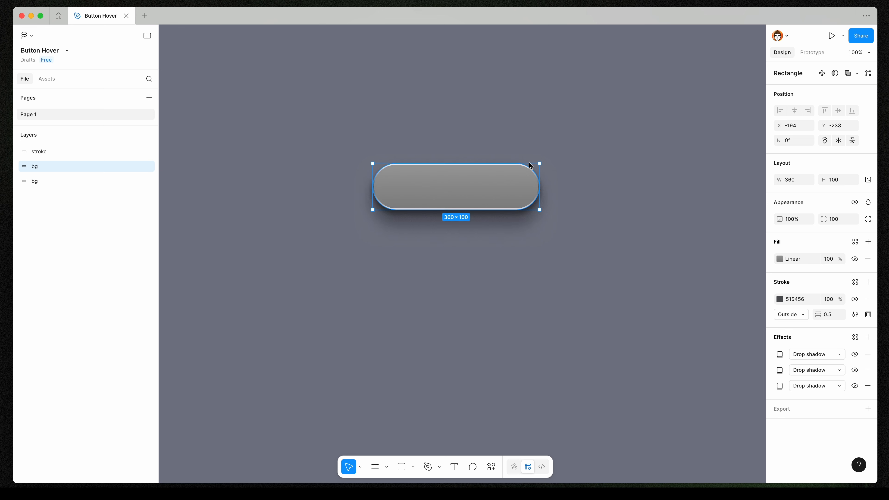
drag(540, 163, 513, 170)
Copy the stroke layer's properties onto the small copy and rename it inner stroke.
click(62, 151)
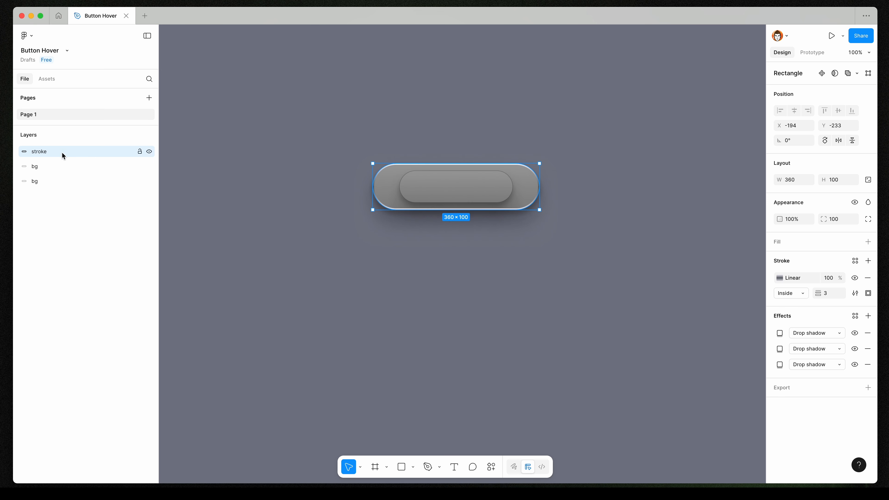
key(super+alt+c)
click(62, 168)
key(super+alt+v)
double_click(56, 168)
text(inner stroke)
key(Return)
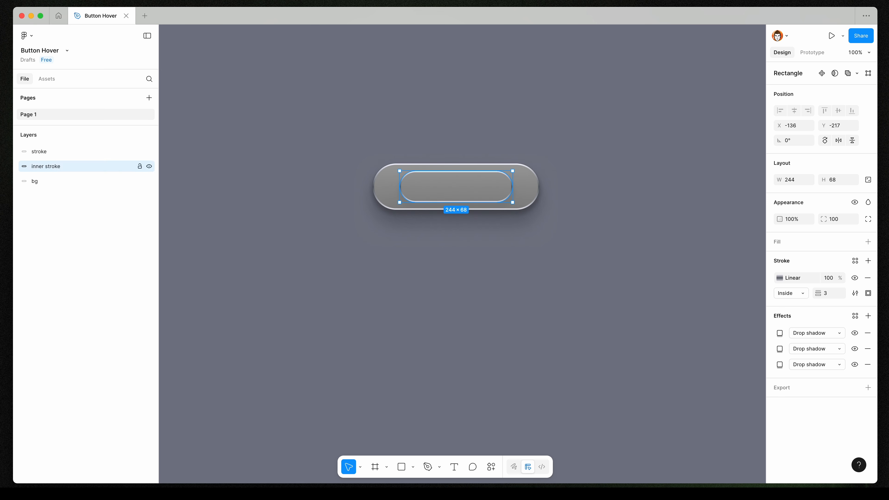
Move the inner stroke layer to the top of the layer stack.
key([)
key(super+k)
key(Escape)
key(])
click(111, 182)
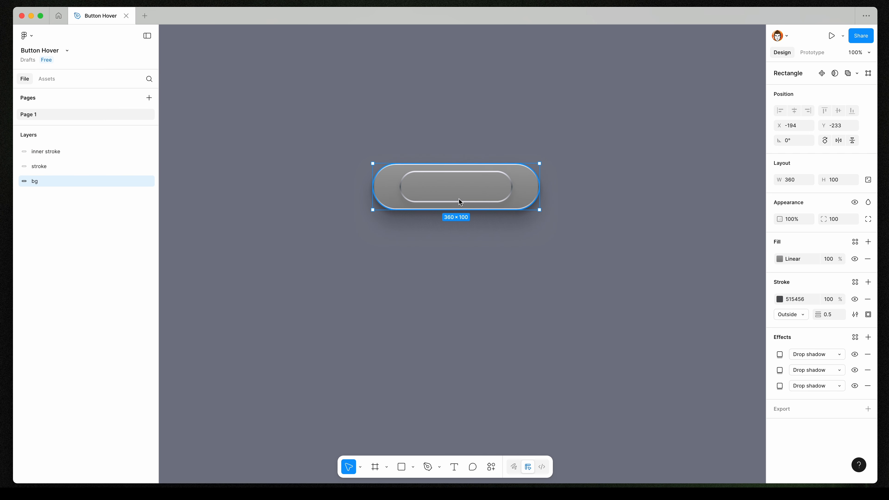
Remove all three drop shadows from the inner stroke layer.
click(111, 152)
click(868, 333)
click(866, 333)
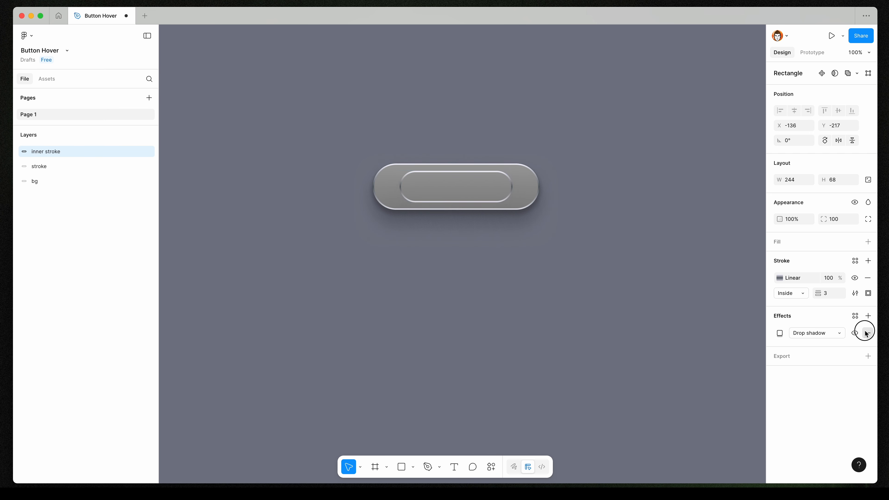
click(867, 333)
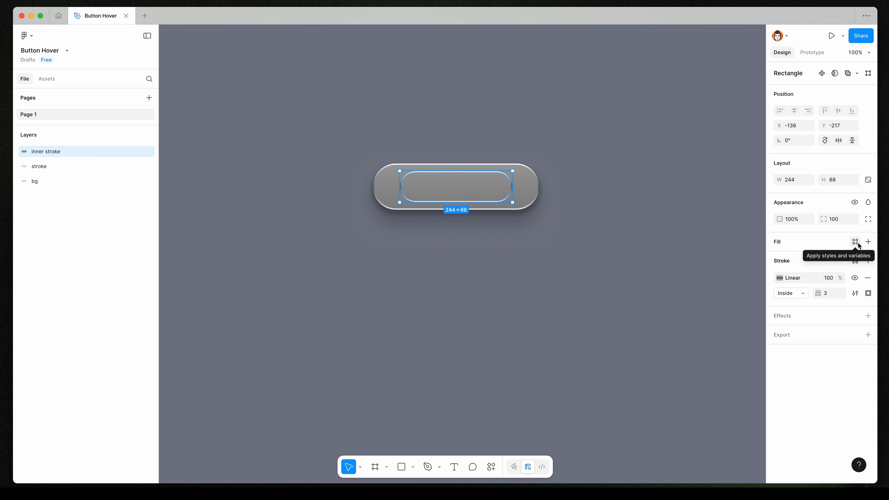
Add a fill of 555555 at 40% opacity to the inner stroke layer.
click(868, 243)
drag(675, 318, 653, 335)
click(800, 258)
text(5)
key(Return)
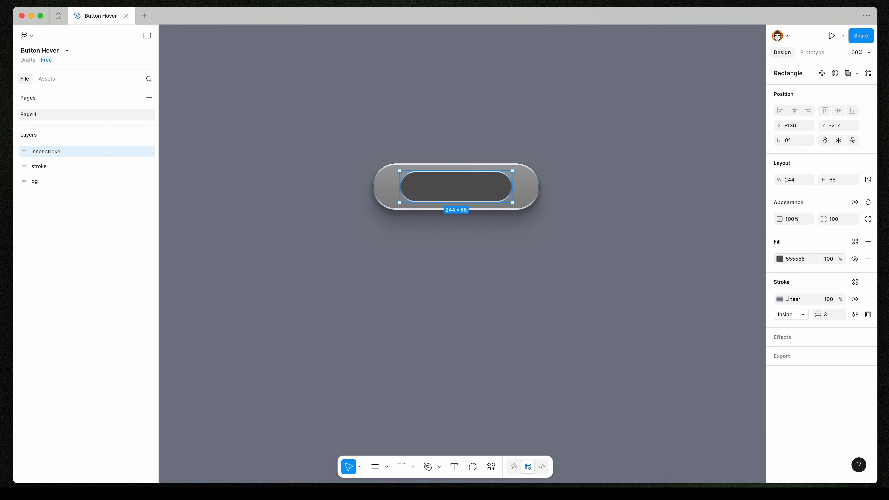
click(829, 259)
text(40)
key(Return)
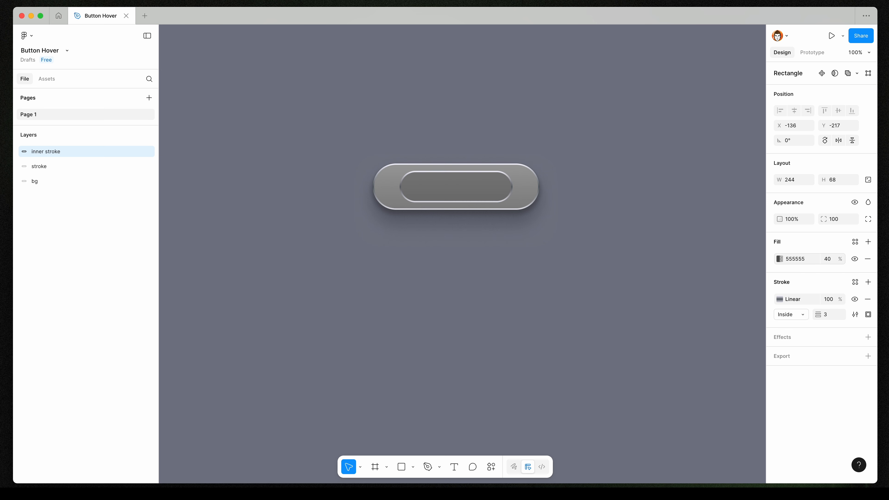
Cut the inner stroke's gradient down to two stops and set its stroke weight to 1.
click(780, 300)
click(758, 357)
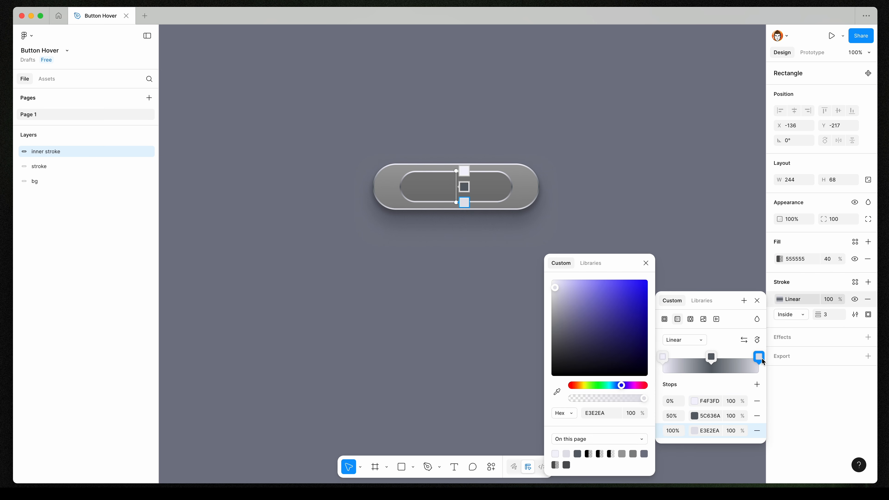
key(Delete)
drag(711, 357, 786, 354)
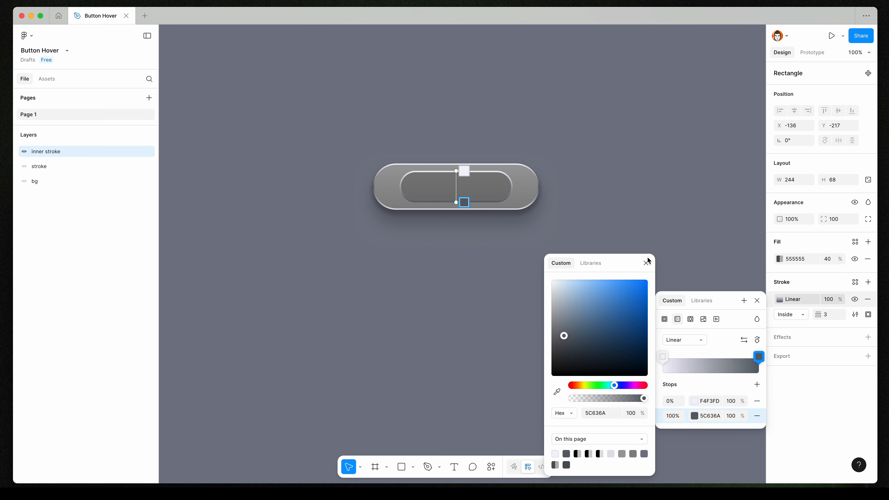
click(647, 261)
click(835, 313)
text(1)
key(Return)
Recolour the inner stroke's gradient stops to FFFFFF at the start and 474A4E at the end.
click(780, 299)
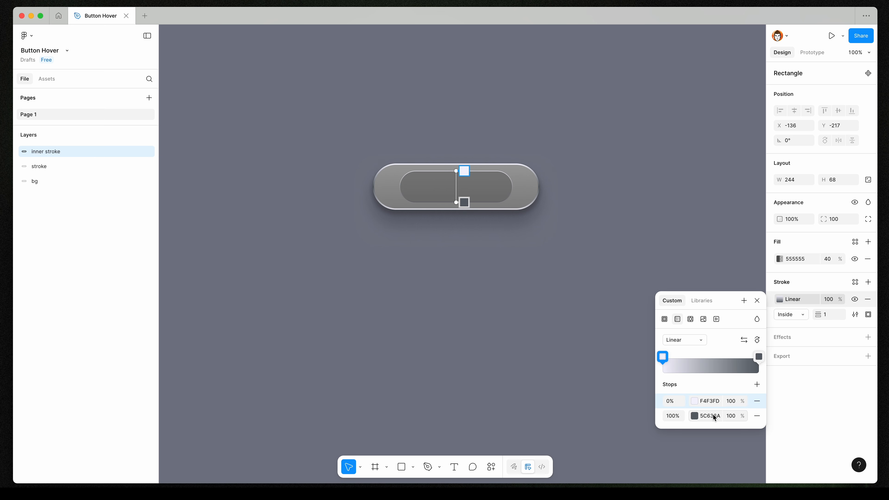
click(702, 416)
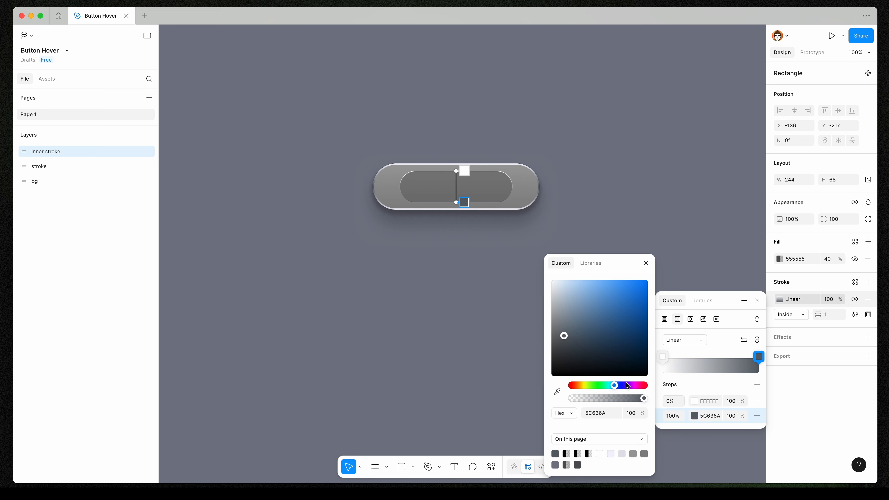
drag(564, 337, 562, 350)
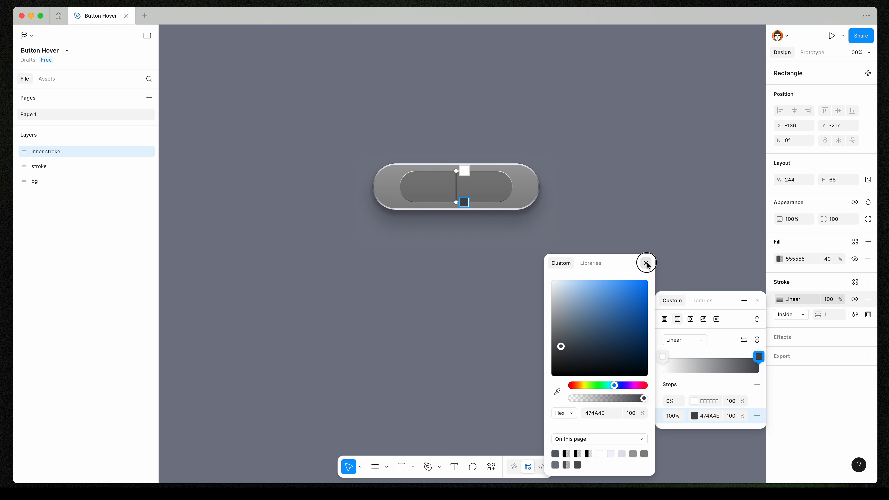
click(646, 263)
click(757, 301)
Set the inner stroke layer's opacity to 20%.
click(746, 296)
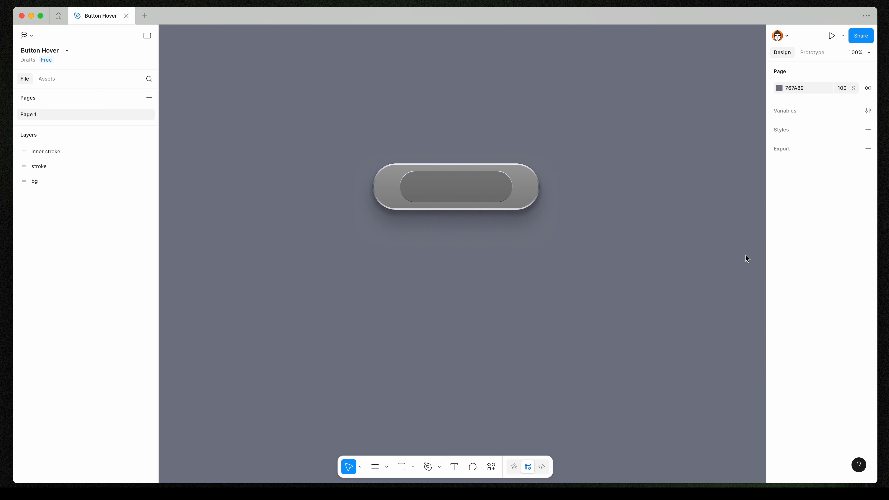
key(super+z)
click(792, 219)
text(20)
key(Return)
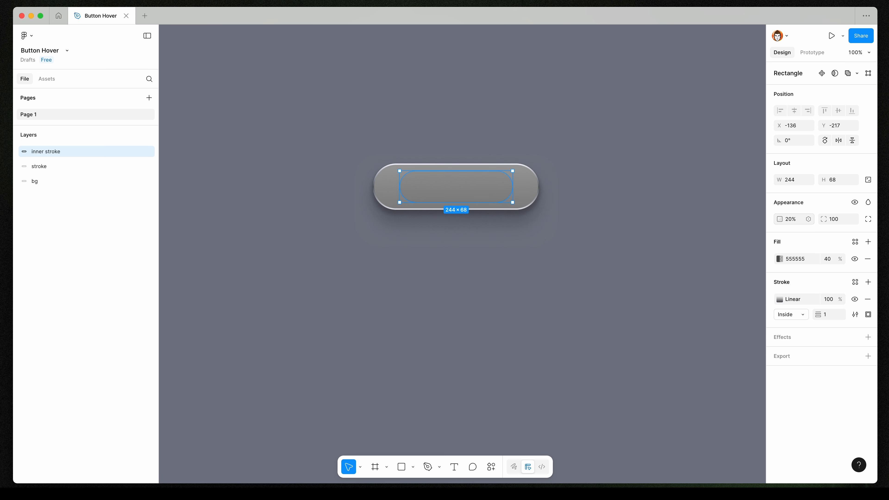
click(567, 217)
drag(567, 218, 609, 264)
key(super+z)
key(alt)
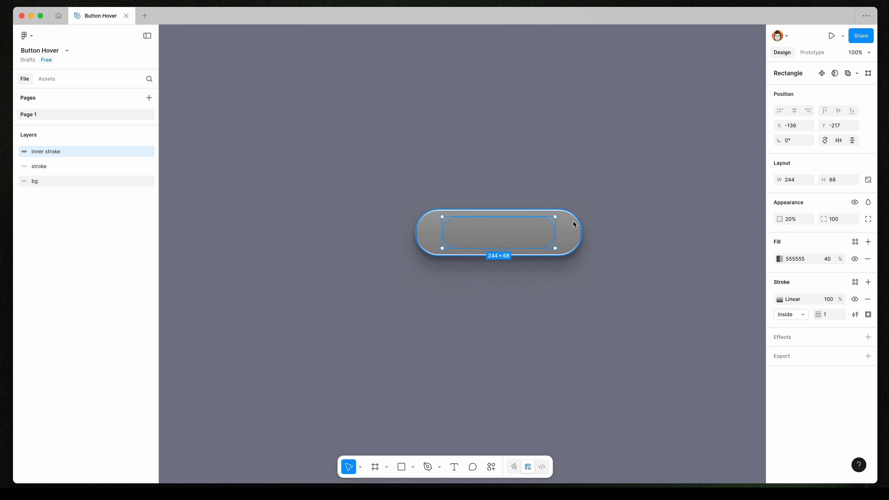
key(alt)
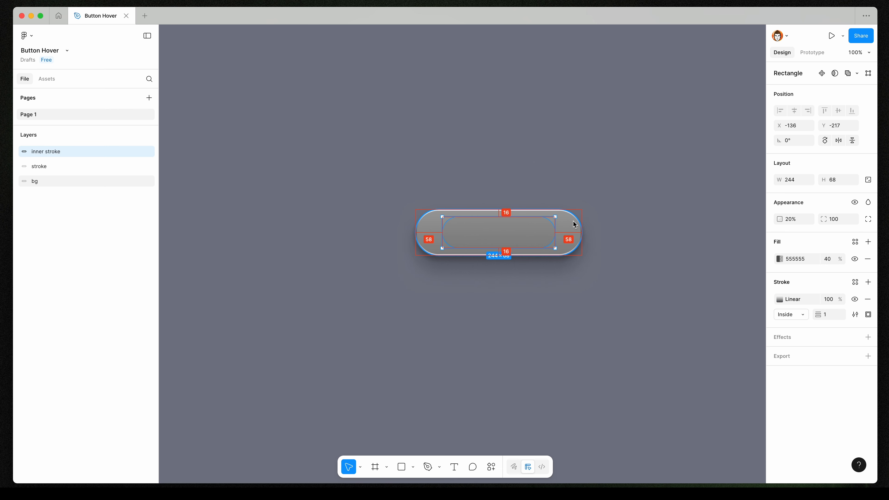
Resize the inner stroke symmetrically to about 320 × 60, centred inside the button.
key(alt)
scroll(519, 221, up, 5)
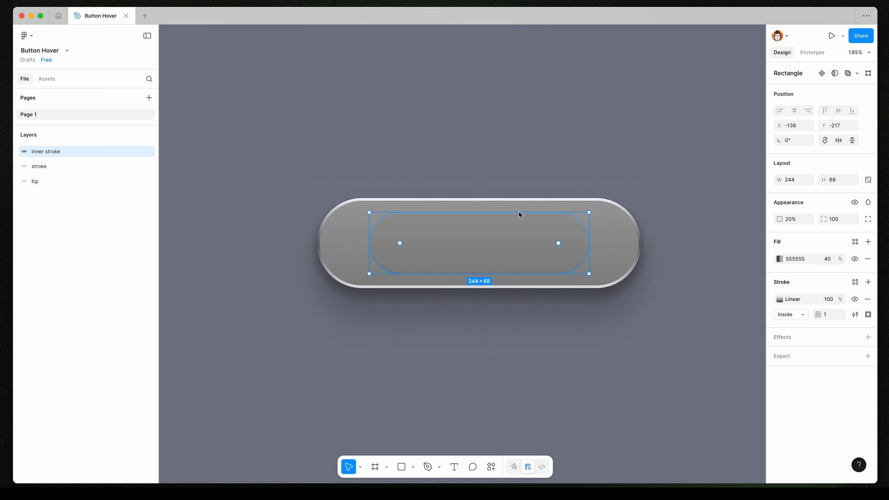
drag(519, 212, 519, 217)
drag(589, 245, 634, 242)
key(alt)
scroll(341, 246, up, 10)
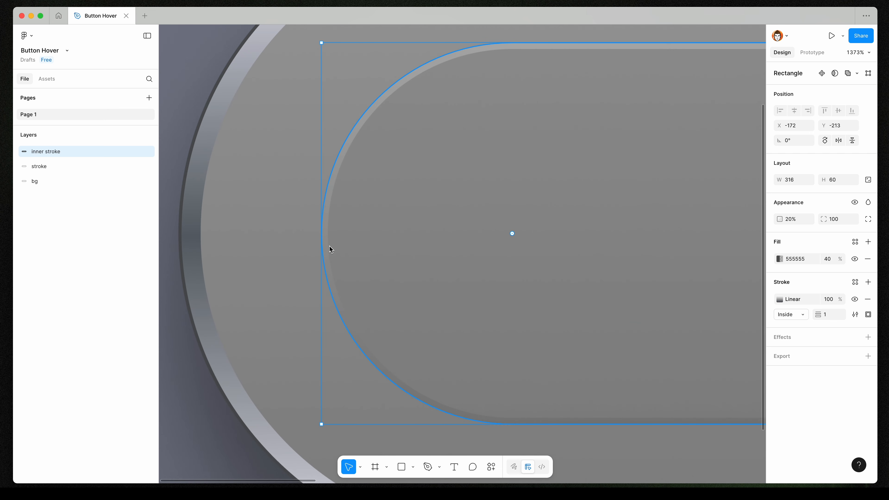
drag(328, 247, 312, 249)
scroll(350, 229, down, 10)
scroll(584, 239, up, 8)
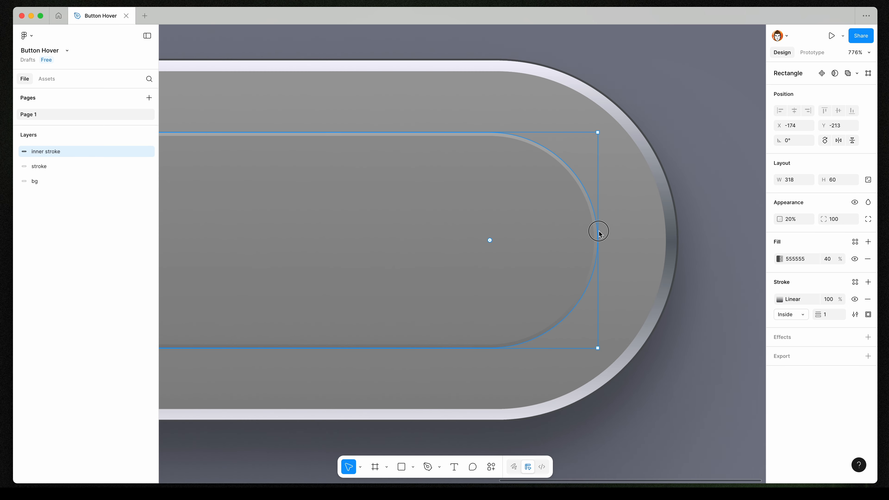
drag(599, 233, 606, 233)
scroll(576, 225, down, 9)
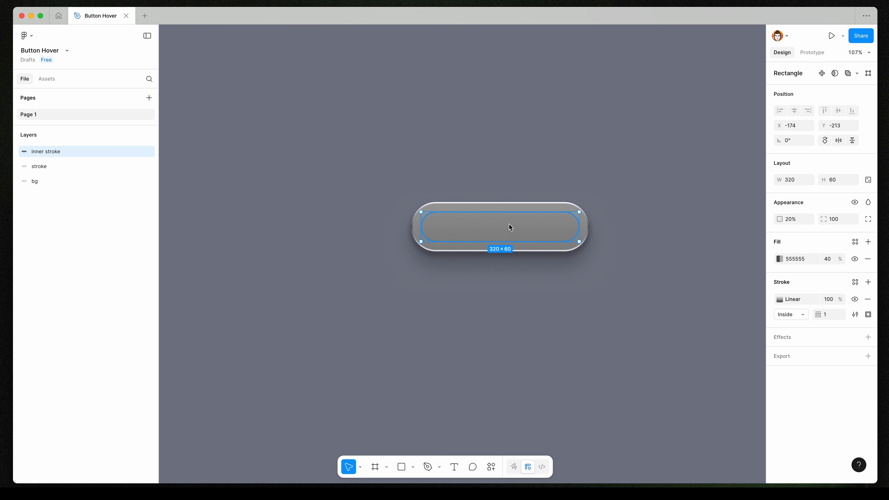
Duplicate the inner stroke and narrow the copy to about 90 × 60 at the button's left end.
key(super+d)
drag(579, 231, 466, 231)
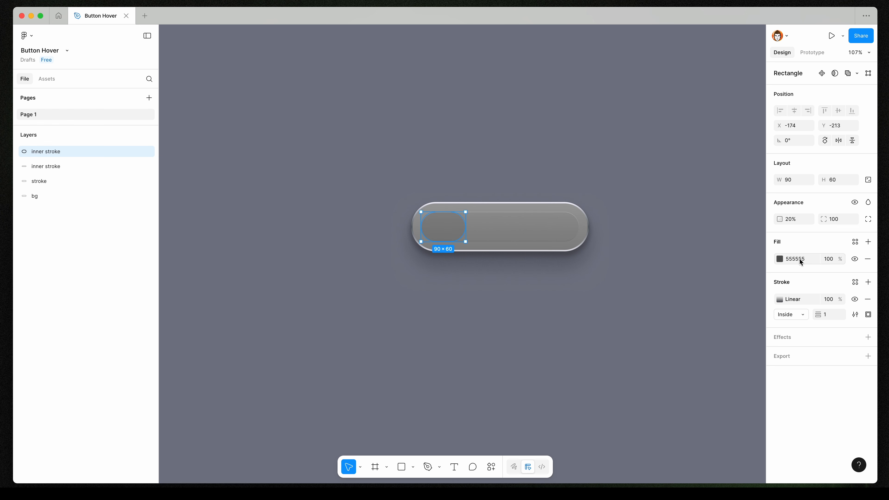
text(2b23f9)
Set the copy's fill to 2B23F9 and its layer opacity to 100%.
key(Return)
key(0)
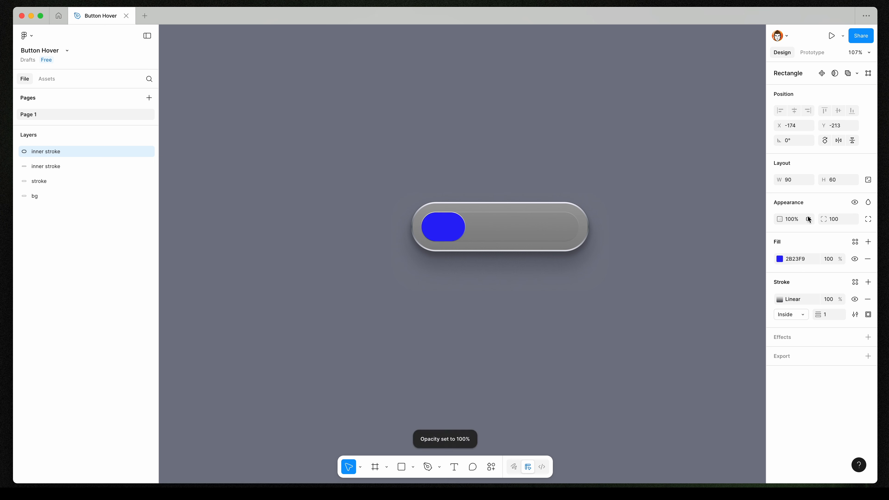
Set the copy's stroke weight to 2 and add a 2B23F9 gradient stop at 48% with matching end colours.
click(827, 313)
text(2)
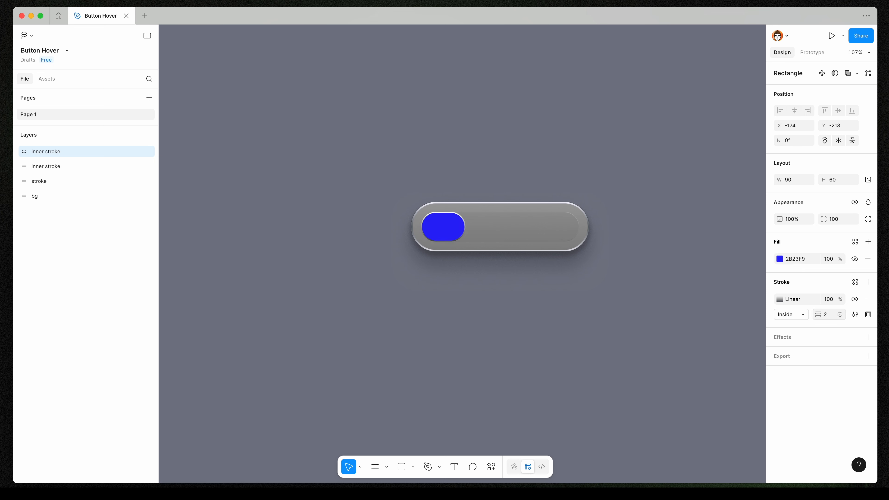
click(781, 300)
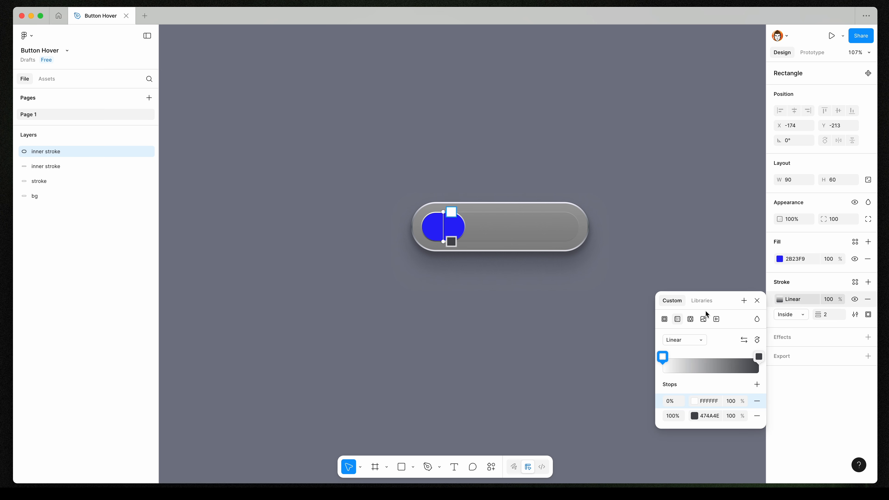
click(739, 359)
mouse_move(759, 356)
mouse_down()
mouse_move(708, 357)
mouse_move(764, 358)
mouse_up()
click(647, 263)
click(694, 416)
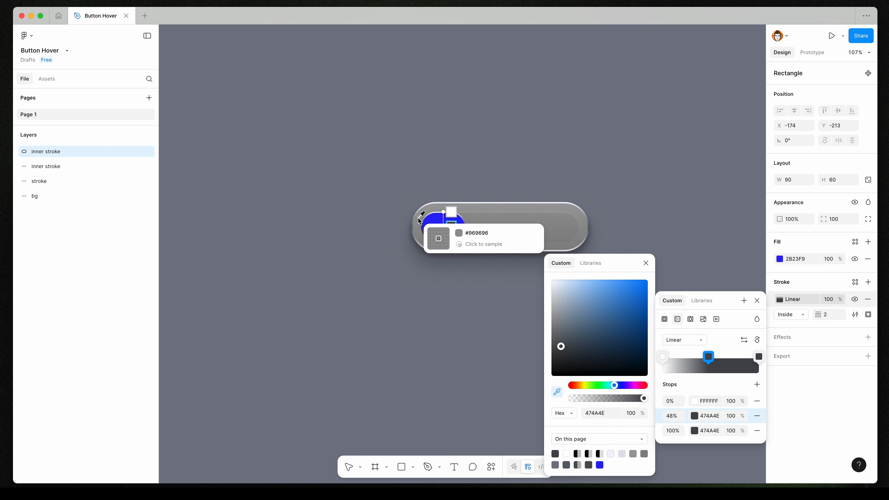
click(600, 465)
click(696, 401)
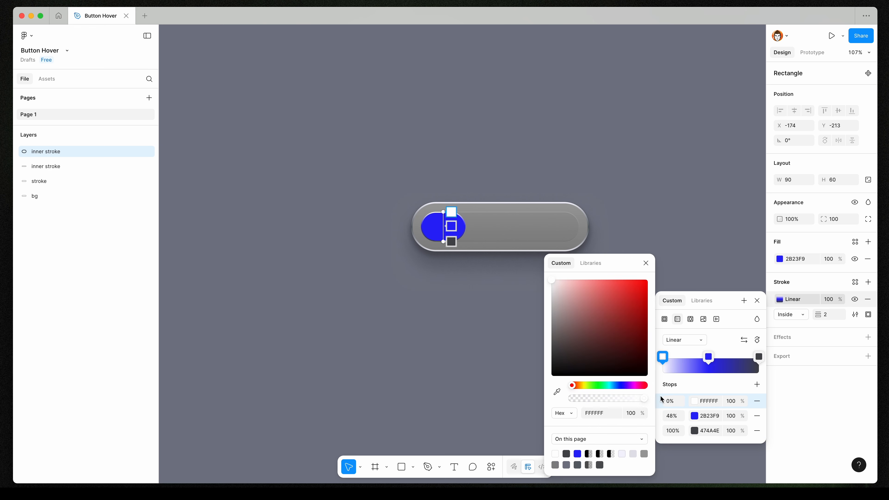
click(577, 454)
mouse_move(597, 285)
mouse_down()
mouse_move(582, 280)
mouse_move(595, 282)
mouse_up()
click(710, 401)
key(super+c)
click(714, 432)
key(super+v)
key(Return)
click(695, 430)
click(645, 263)
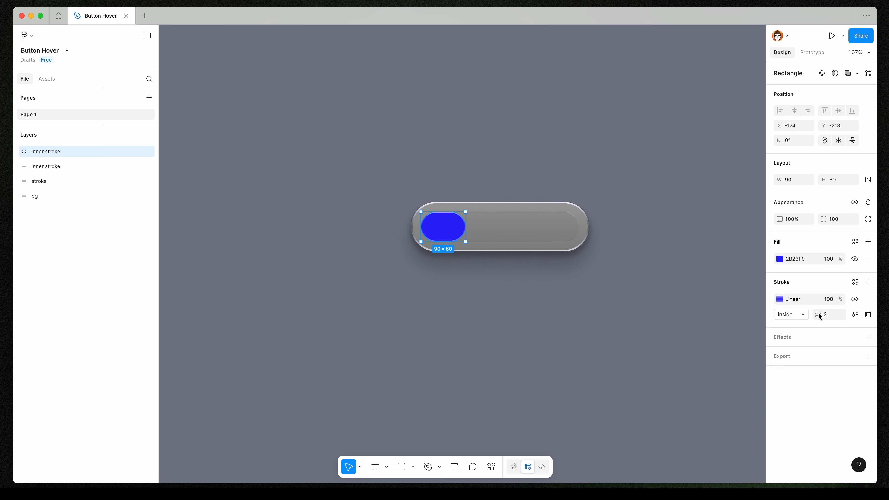
Add an inner shadow effect to the blue copy with its colour opacity at 8%.
click(868, 337)
click(780, 354)
click(689, 356)
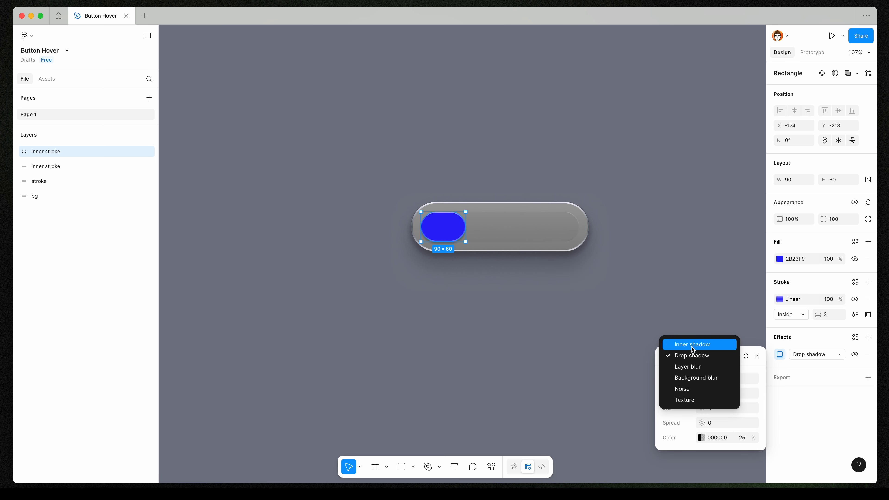
click(691, 346)
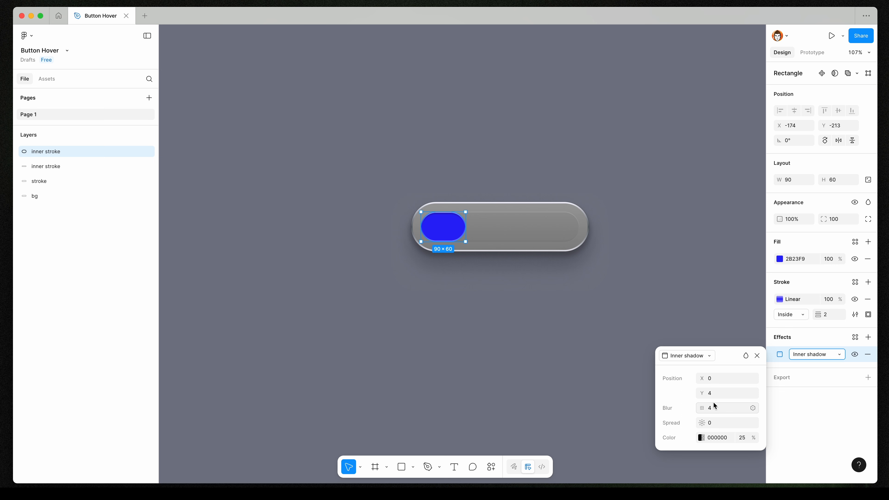
click(743, 437)
text(8)
click(758, 355)
Create a 24 × 24 frame above the button and name it ic_minus.
click(496, 293)
scroll(476, 183, up, 4)
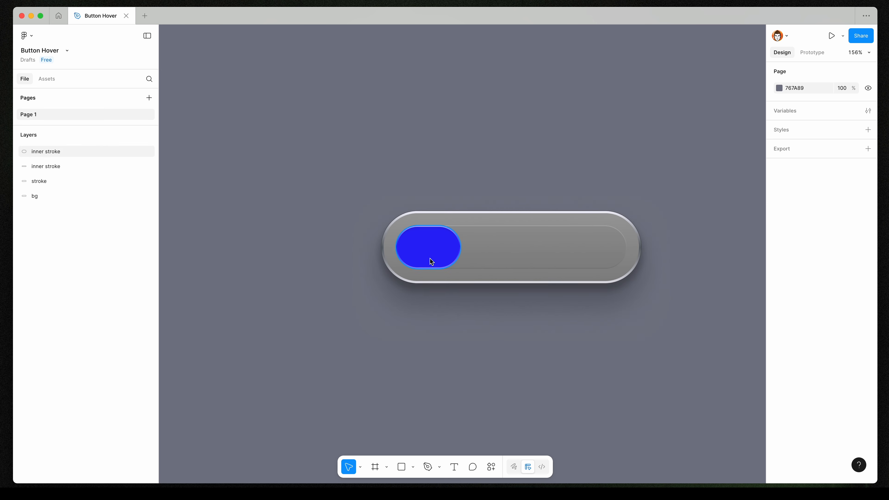
scroll(428, 247, up, 4)
key(f)
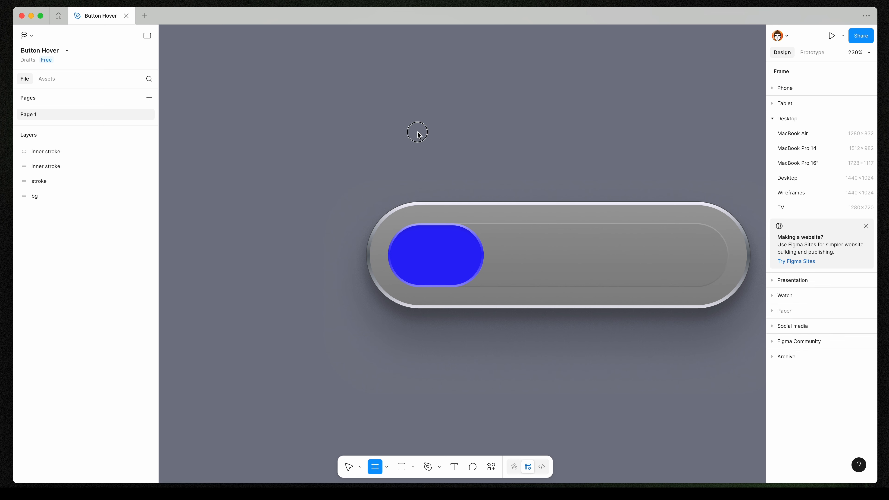
drag(410, 120, 436, 146)
double_click(422, 115)
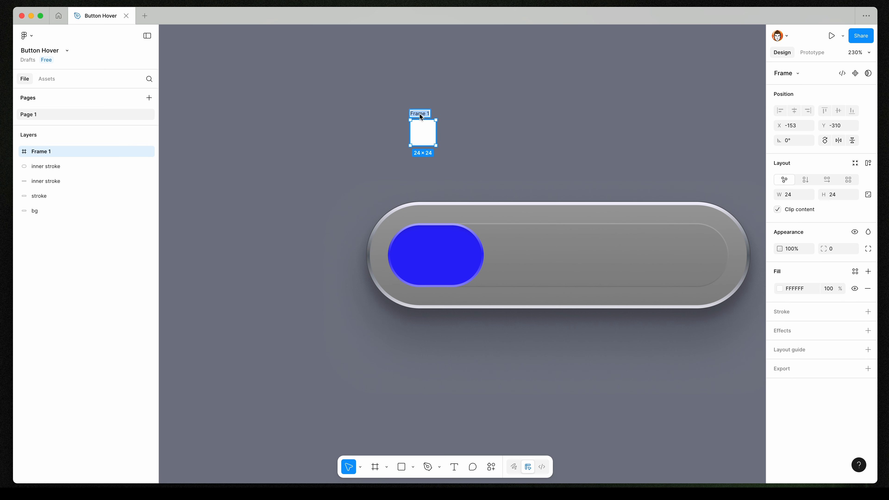
text(ic_minus)
key(Return)
Set the ic_minus frame's fill to 666666.
scroll(420, 111, up, 5)
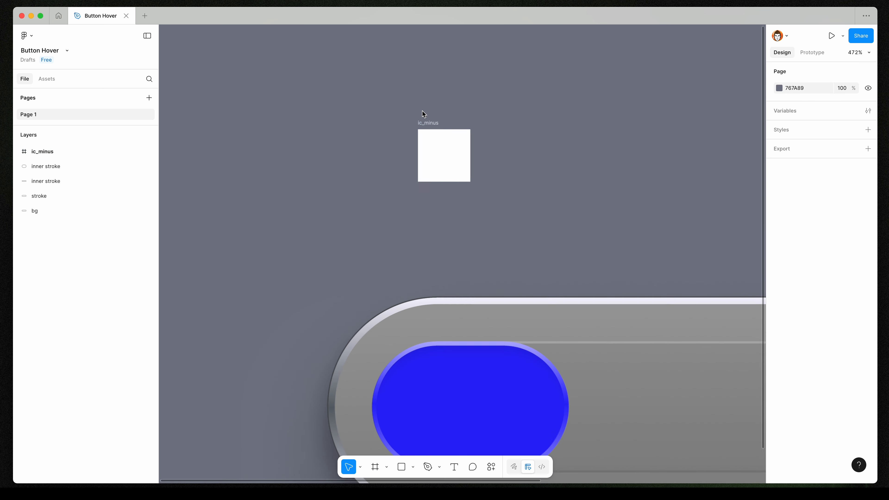
scroll(432, 178, up, 5)
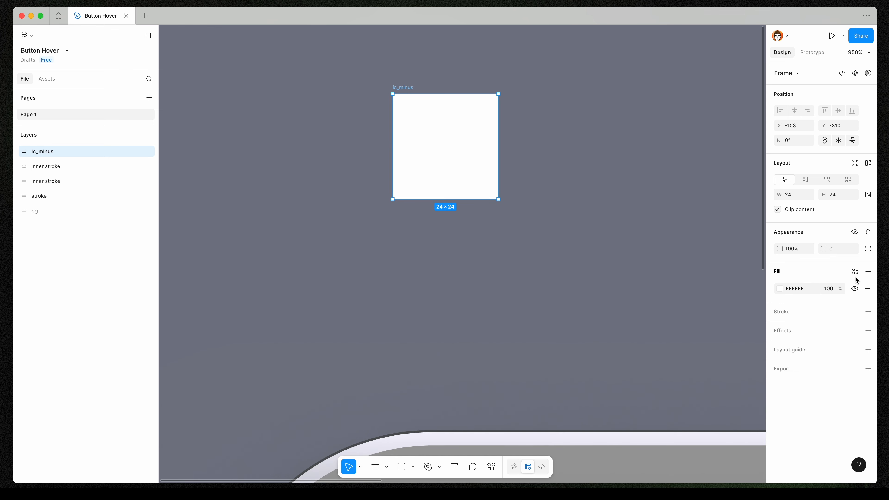
click(781, 288)
drag(727, 282, 625, 342)
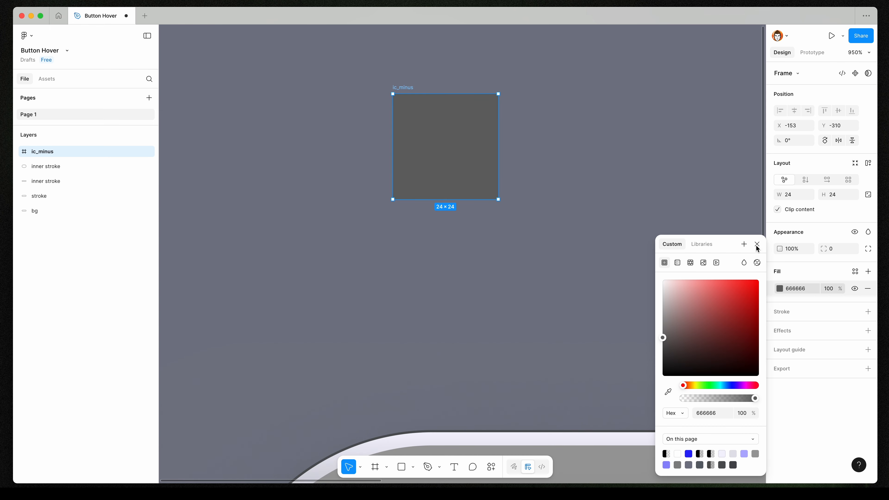
click(615, 232)
Draw a 16 × 2 rectangle inside ic_minus and centre it horizontally and vertically in the frame.
scroll(433, 100, up, 3)
key(r)
mouse_move(393, 158)
mouse_down()
mouse_move(454, 172)
mouse_move(499, 170)
mouse_up()
click(794, 111)
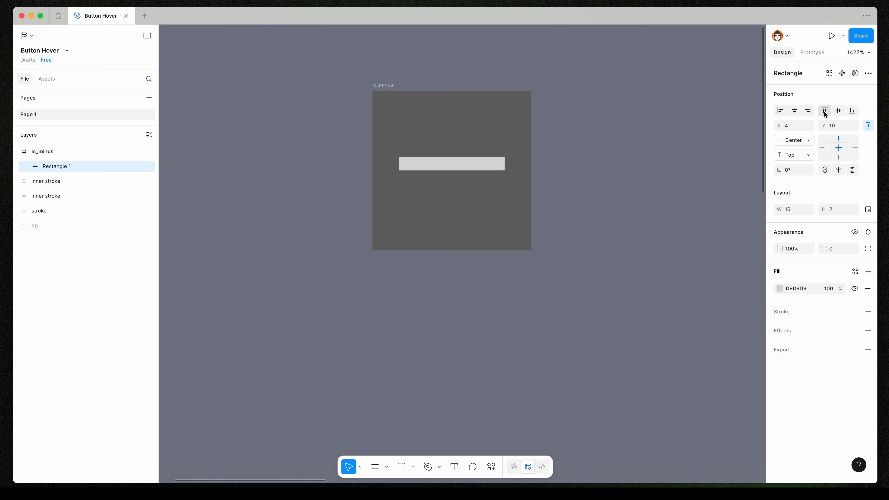
click(838, 111)
Set the rectangle's fill to FFFFFF and its corner radius to 4.
click(808, 287)
text(ffffff)
key(Return)
click(835, 250)
text(4)
key(Return)
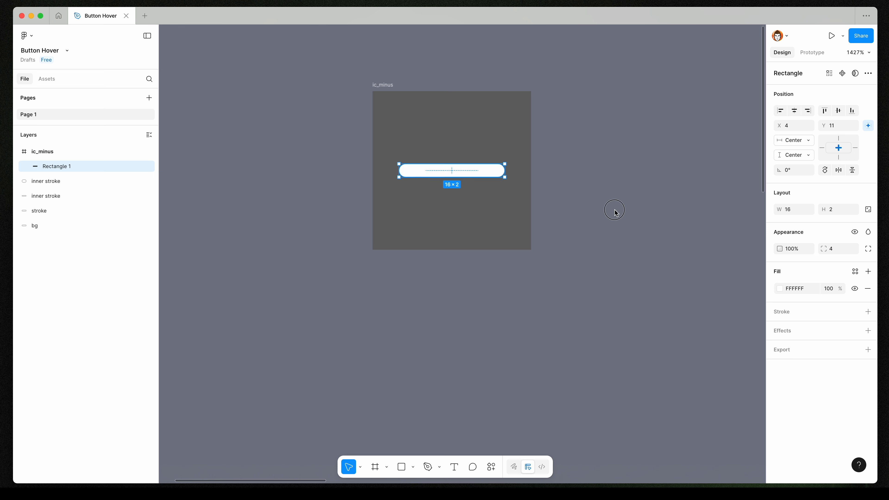
Remove the fill from the ic_minus frame.
click(616, 212)
click(383, 85)
click(868, 288)
Duplicate the ic_minus frame to its right.
scroll(532, 275, down, 5)
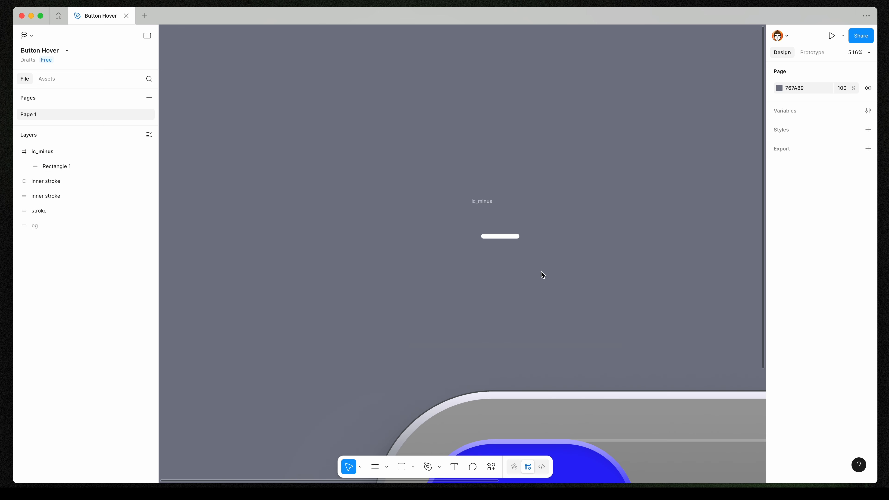
drag(484, 204, 561, 204)
key(Escape)
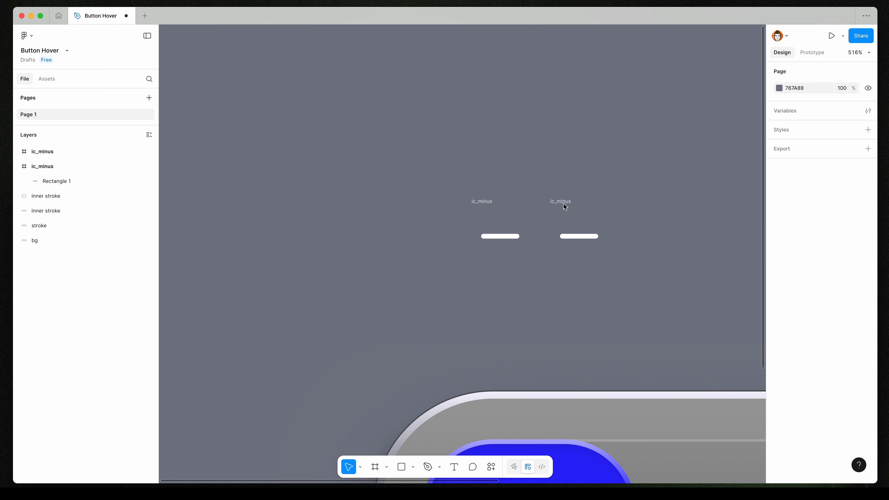
Rename the copied frame ic_arrow.
scroll(561, 205, up, 3)
double_click(538, 200)
text(ic_minus)
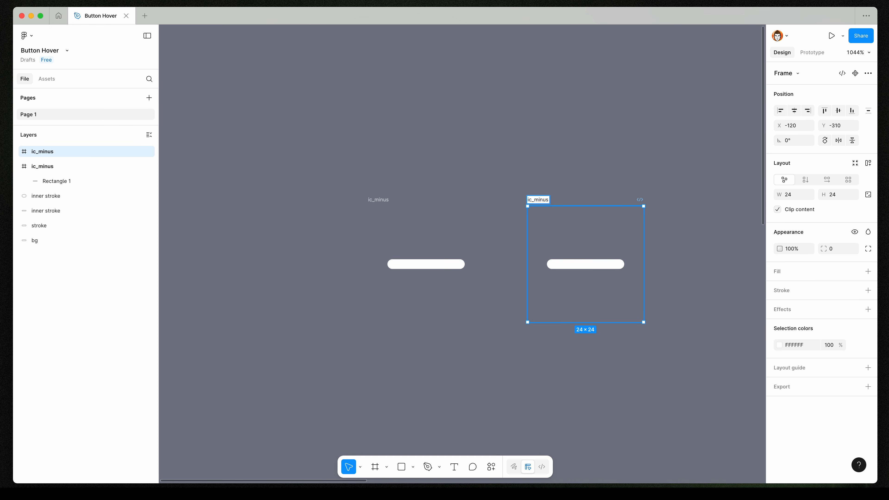
text(arrow)
key(Return)
Draw a 16 px horizontal line across the ic_arrow frame with a stroke weight of 2.
click(609, 264)
scroll(604, 265, up, 5)
key(l)
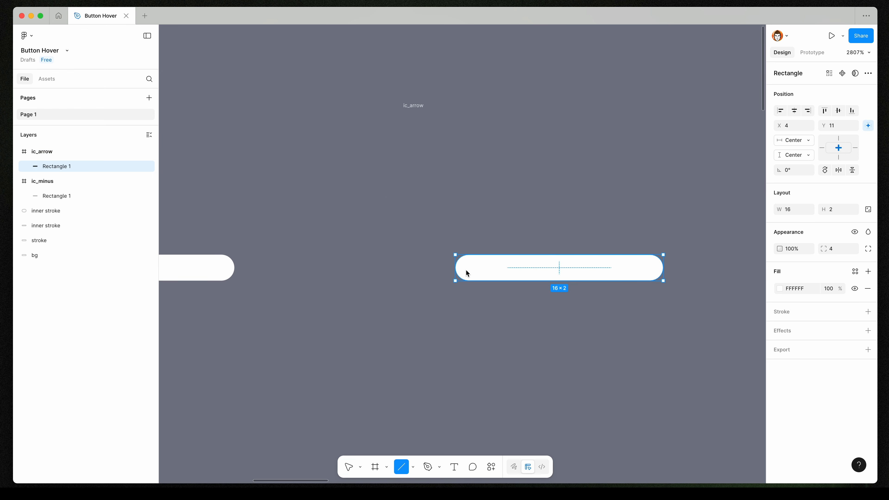
drag(456, 267, 663, 268)
click(830, 323)
text(2)
key(Return)
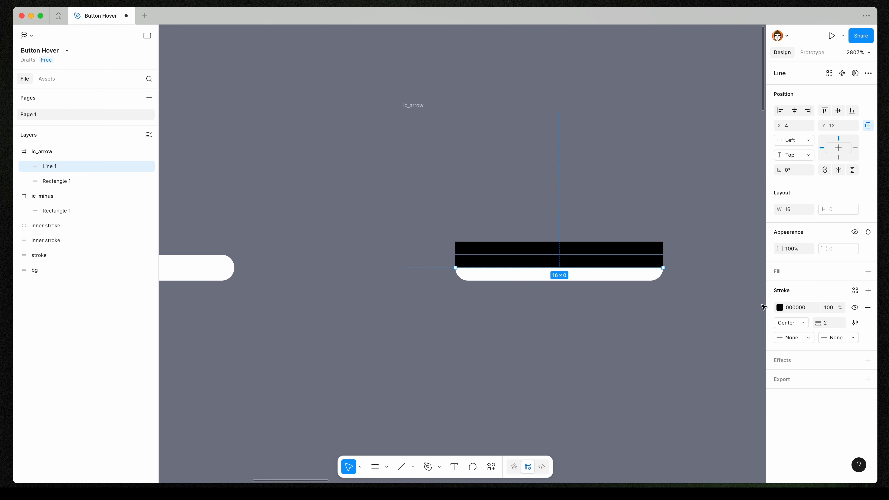
Set both end caps of the line to Round.
click(843, 339)
click(799, 409)
click(792, 337)
click(791, 409)
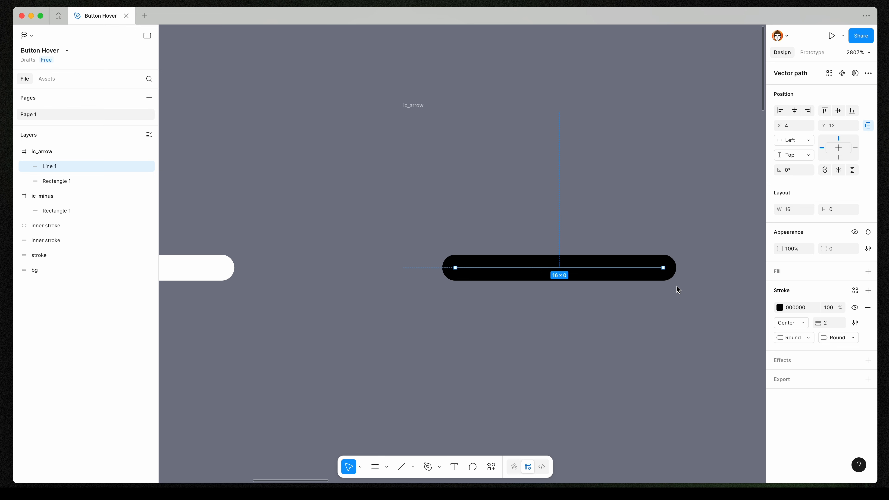
Extend the line's path with two diagonal strokes from its right end to form an arrowhead.
double_click(664, 268)
key(p)
click(611, 216)
click(663, 268)
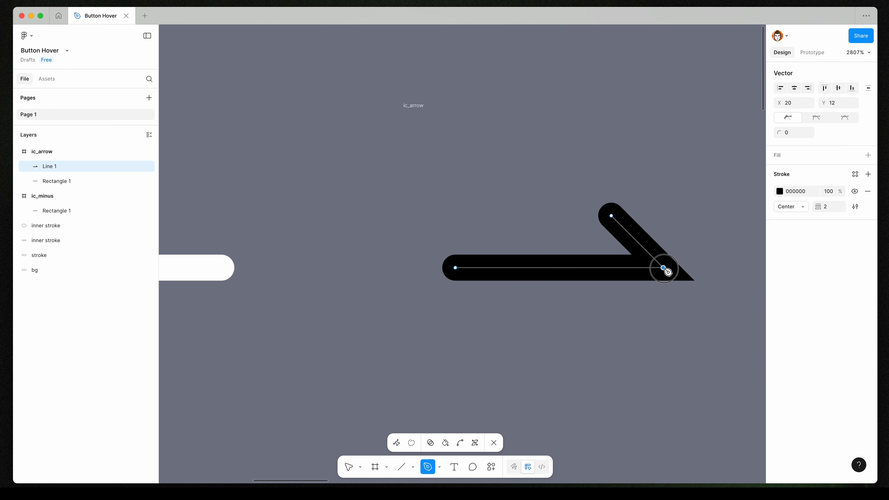
click(612, 319)
key(Escape)
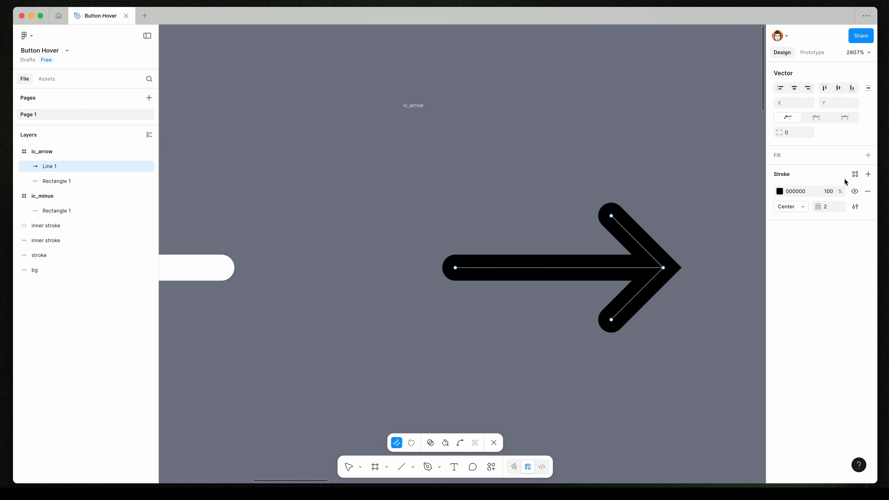
key(Escape)
Delete the leftover rectangle from the ic_arrow frame.
click(65, 181)
key(Delete)
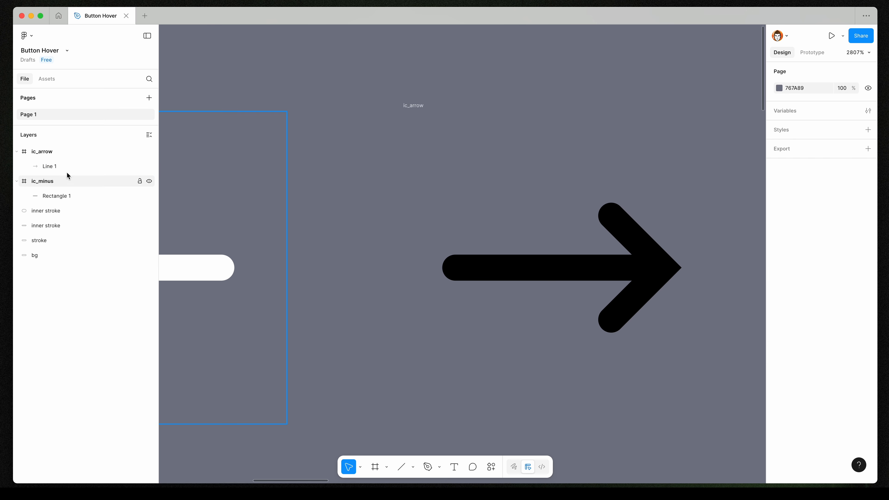
Set the arrow's stroke colour to FFFFFF.
click(66, 166)
click(795, 307)
text(FFFFFF)
key(Return)
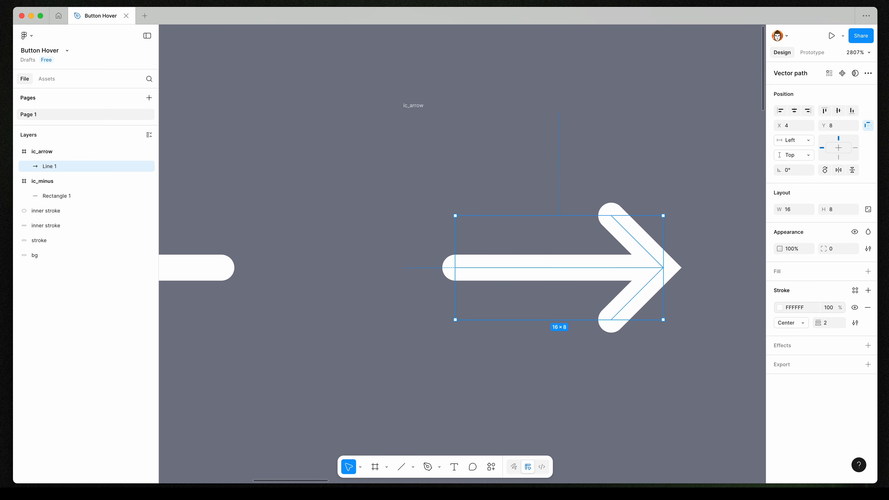
Set the arrow stroke's join to Round in the stroke settings.
click(855, 323)
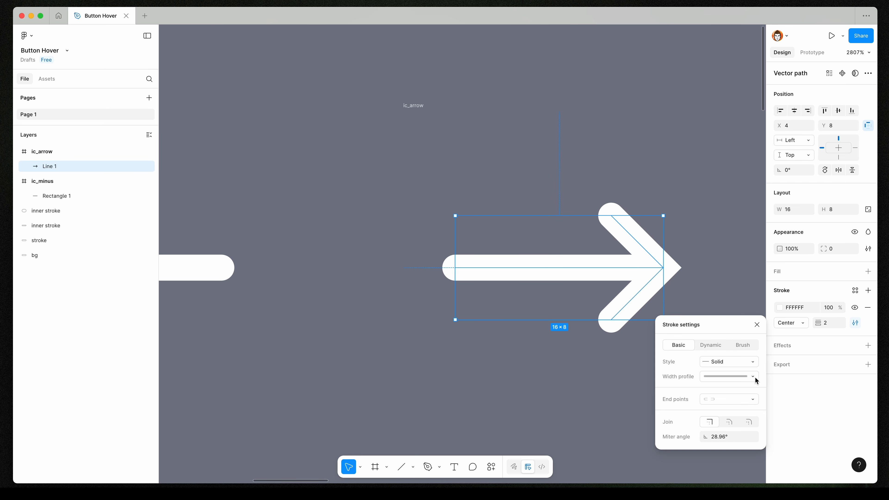
click(752, 427)
key(Escape)
click(648, 355)
Align the ic_minus frame to the center of the blue inner stroke pill.
scroll(648, 356, down, 5)
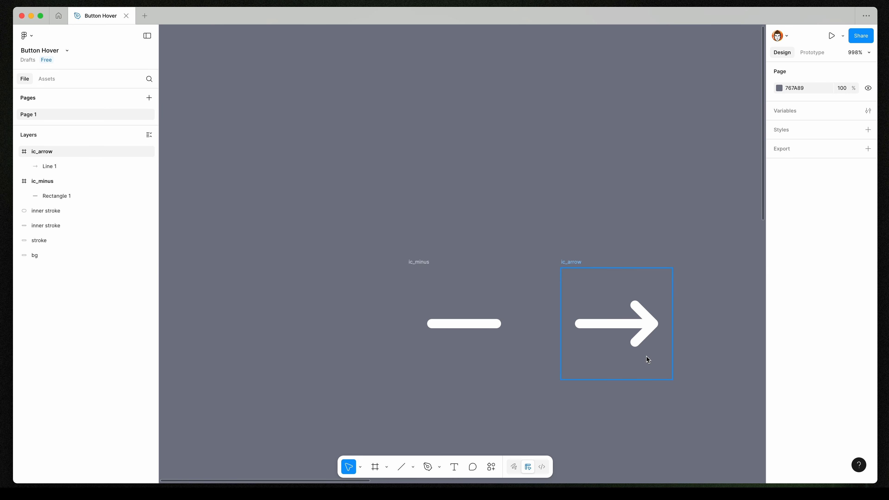
click(570, 259)
scroll(532, 258, down, 11)
click(532, 259)
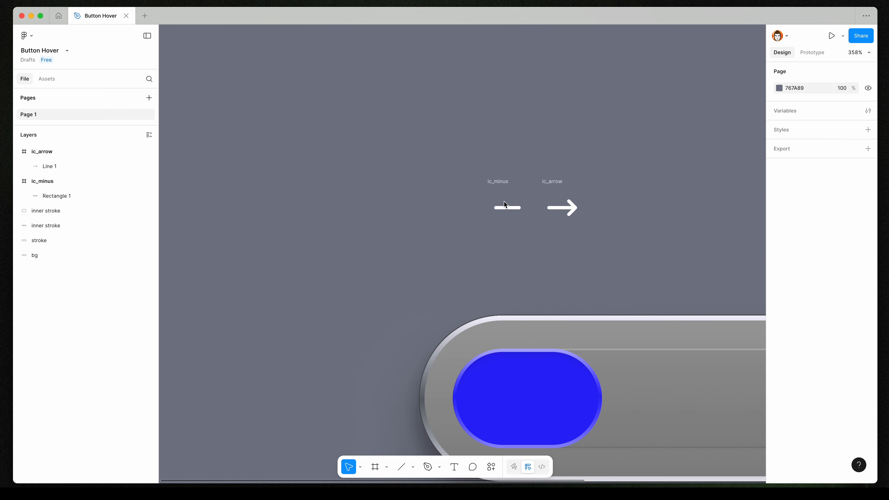
click(498, 181)
key(Delete)
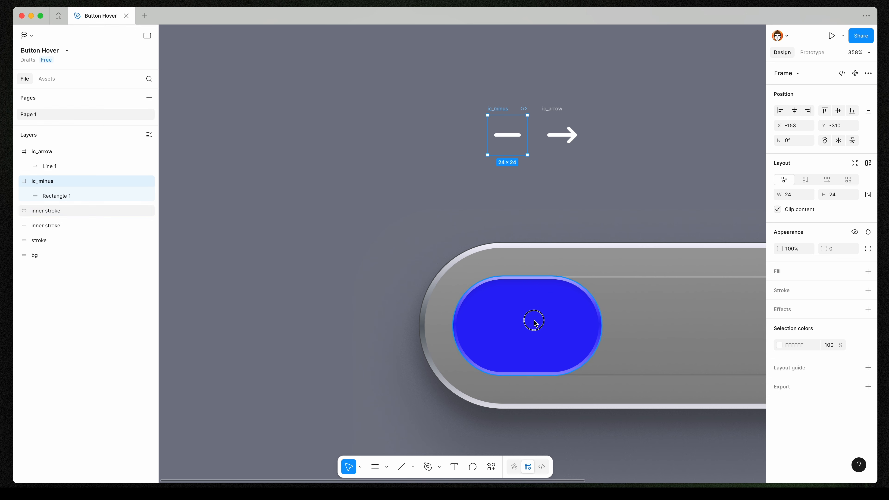
shift+click(532, 322)
click(852, 111)
click(839, 110)
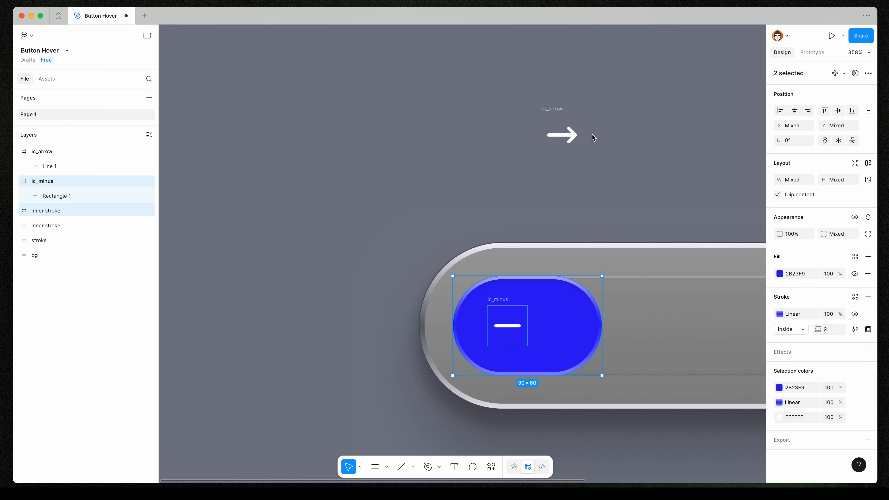
Align the ic_arrow frame onto the blue pill, stacked over ic_minus.
click(559, 111)
shift+click(498, 300)
click(780, 110)
click(852, 111)
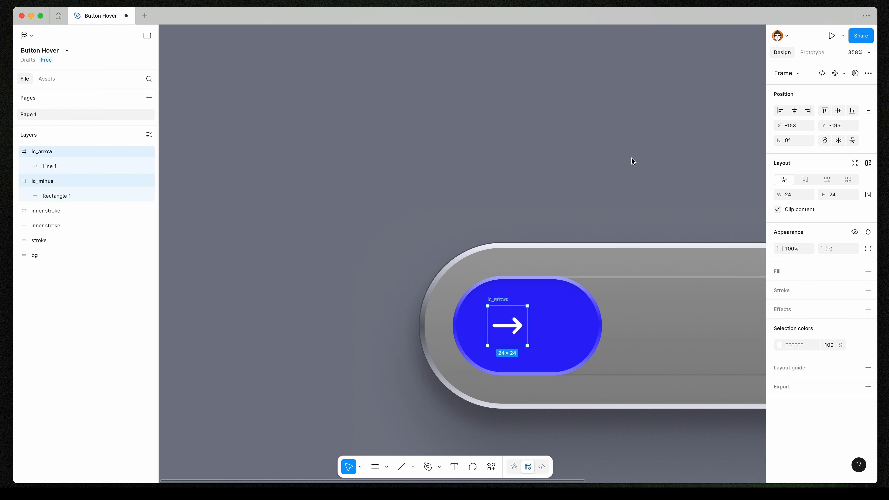
Align ic_arrow, ic_minus and the blue pill along their horizontal centers.
click(602, 167)
scroll(602, 167, down, 3)
click(44, 153)
shift+click(52, 181)
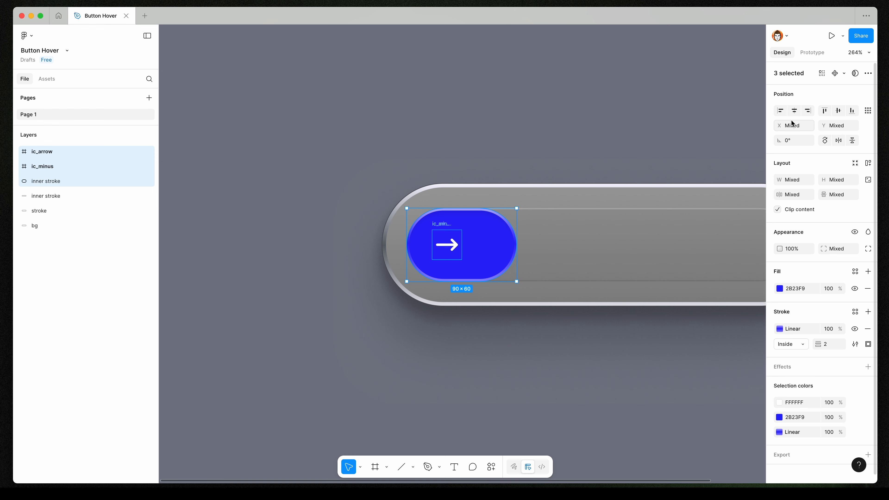
click(795, 111)
click(343, 153)
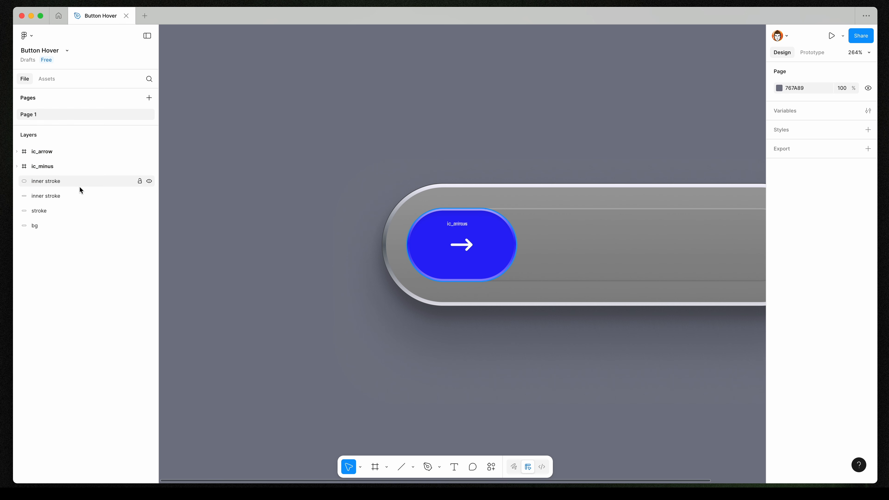
Rename the blue pill layer to moving element.
double_click(53, 182)
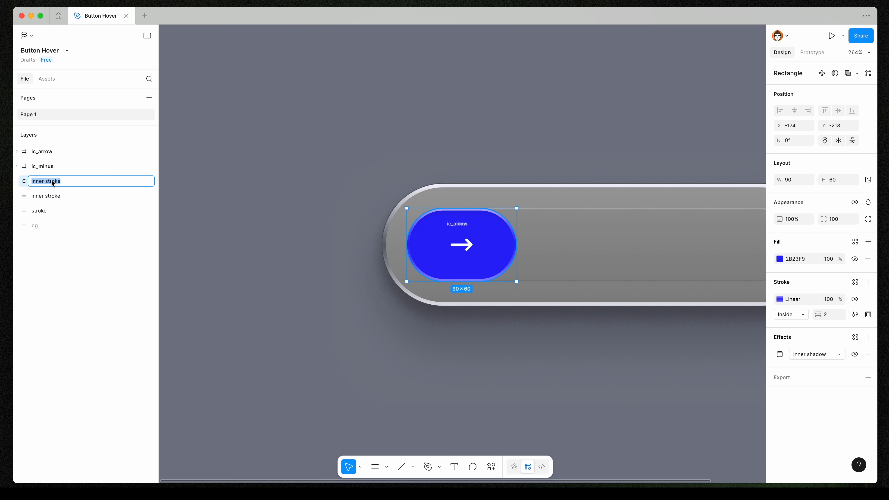
text(mob)
text(ing element)
key(Return)
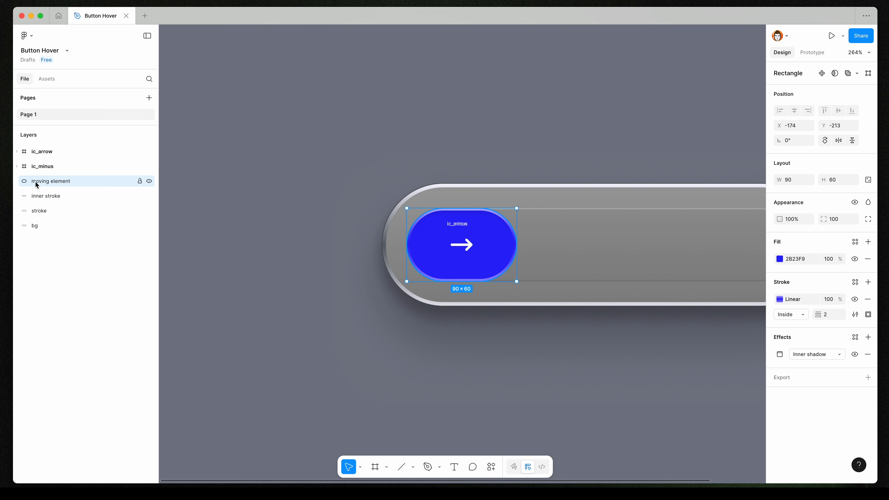
Group ic_arrow, ic_minus and moving element, and name the group moving.
shift+click(53, 153)
key(super+g)
double_click(41, 152)
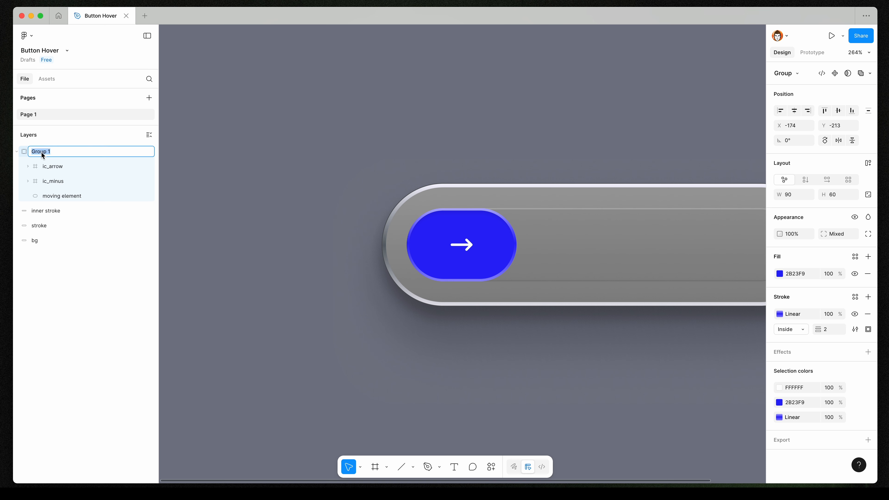
text(moving)
key(Return)
key(alt+l)
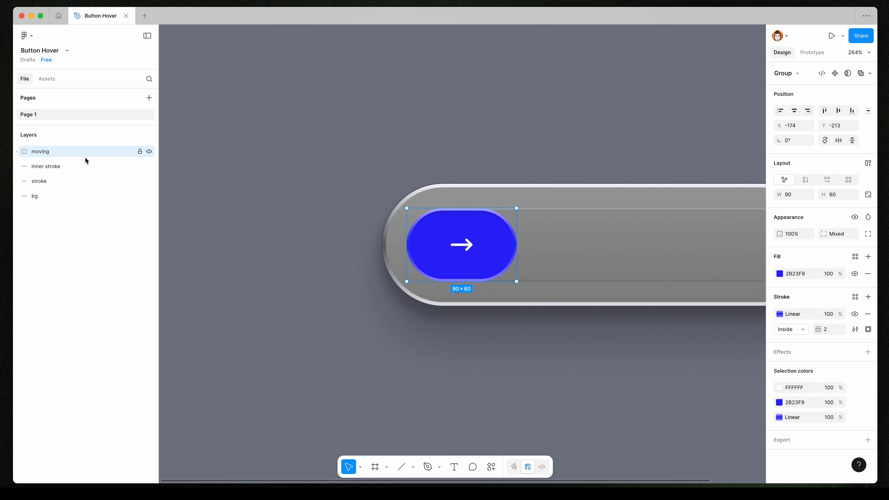
click(17, 151)
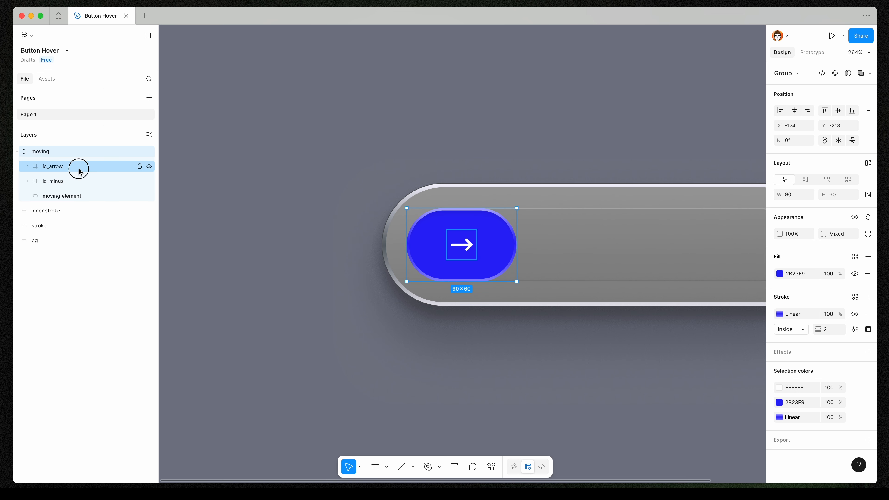
Rotate the ic_arrow frame 90° and set its opacity to 0%.
click(79, 167)
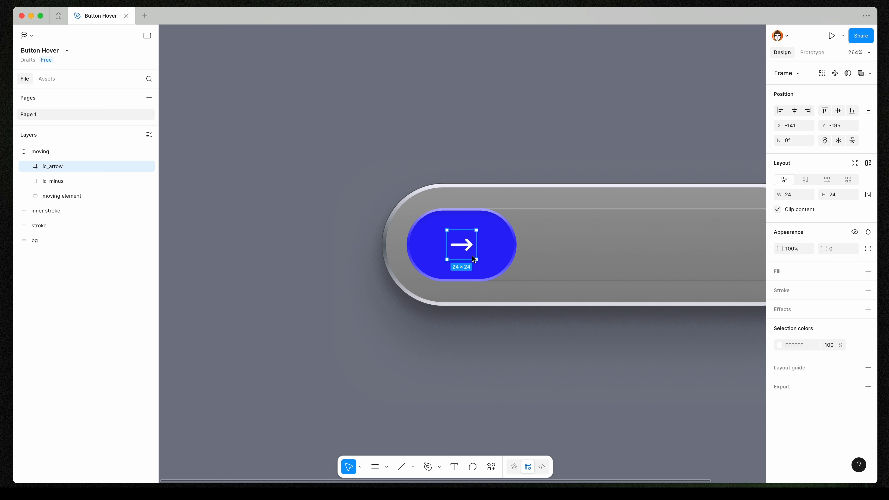
drag(478, 263, 482, 225)
click(804, 249)
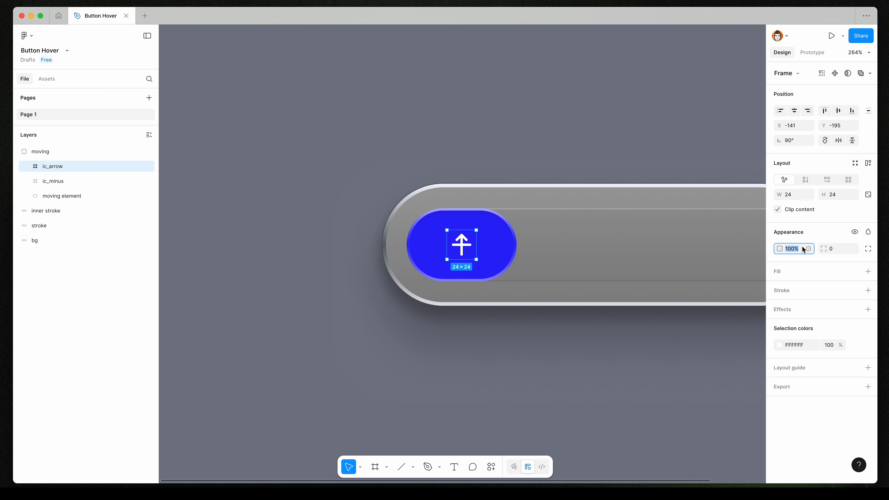
text(0)
key(Return)
Add a drop shadow to the moving group with Y offset 8 and blur 20.
click(544, 144)
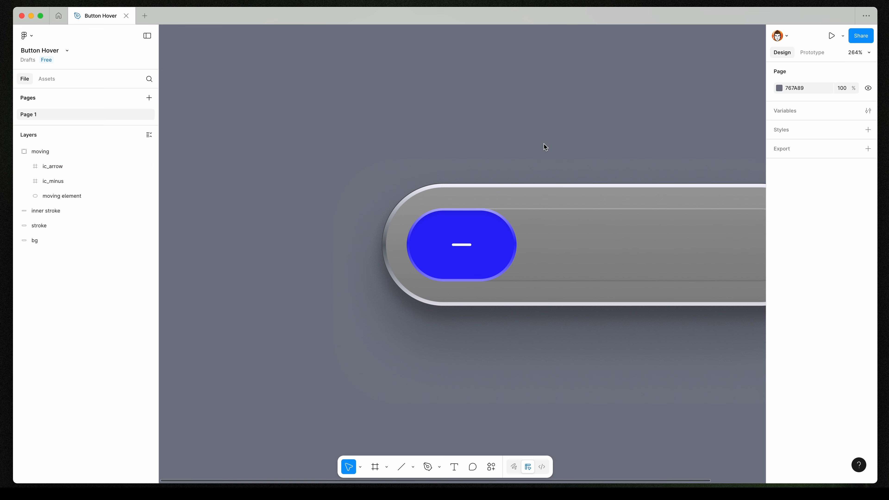
click(16, 151)
scroll(225, 222, down, 3)
click(419, 239)
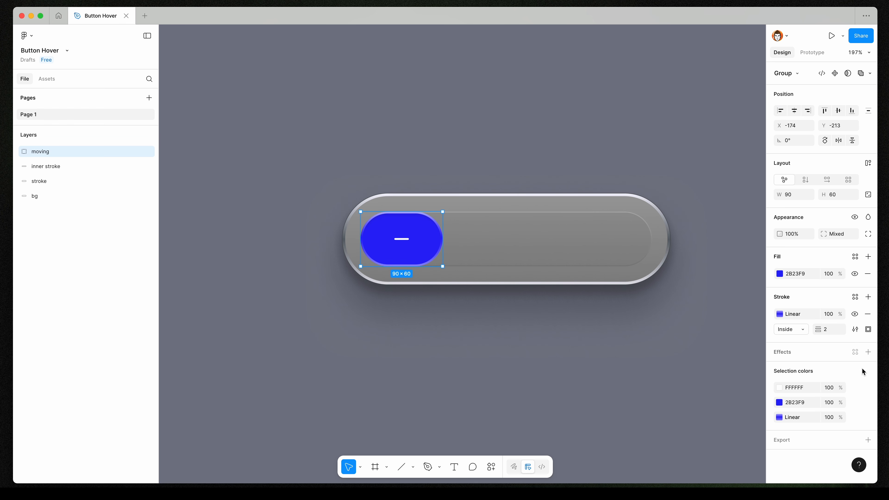
click(869, 352)
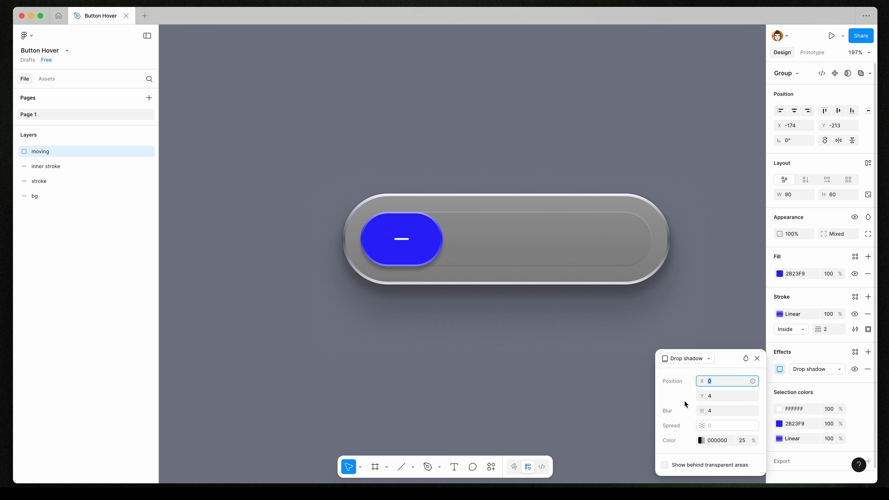
click(716, 397)
text(8)
click(716, 412)
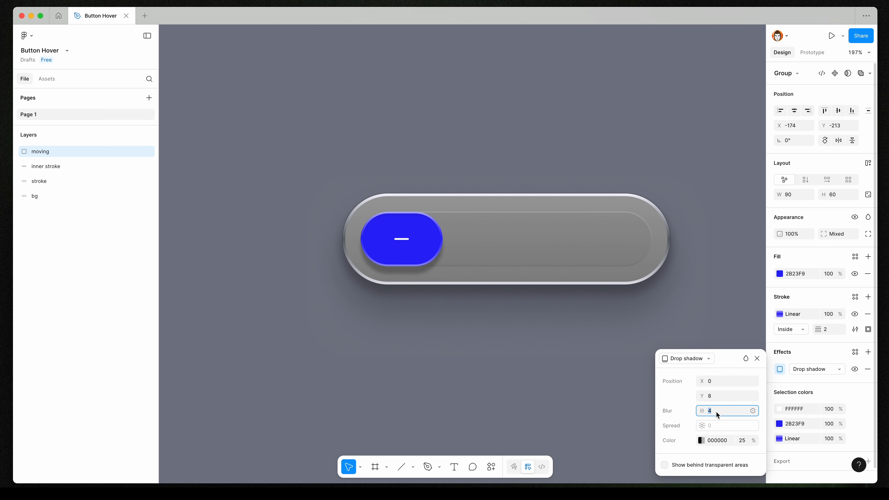
key(Return)
Set that drop shadow's colour to 272BB2 at 40% opacity.
click(702, 441)
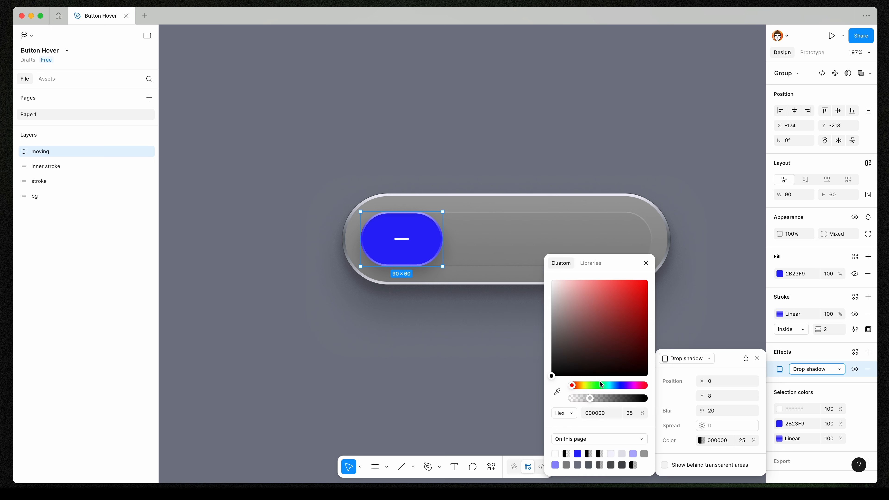
drag(619, 385, 620, 386)
click(613, 312)
click(627, 309)
click(646, 264)
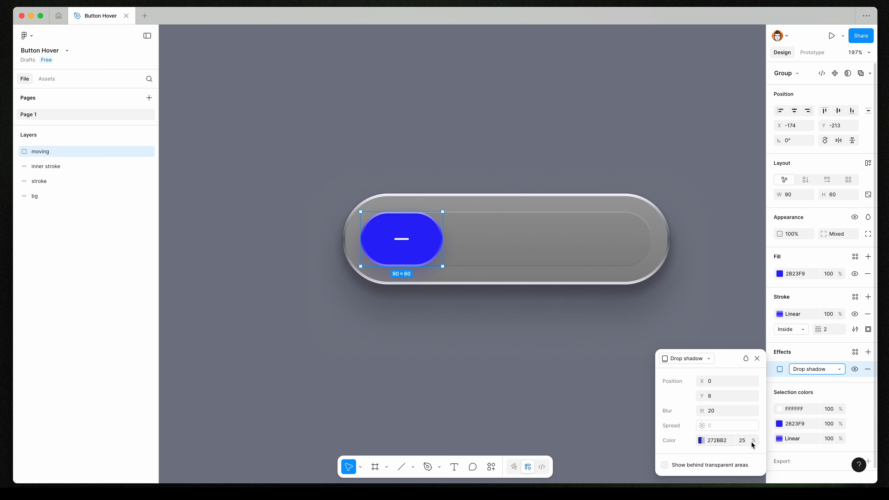
click(749, 442)
text(40)
key(Return)
Add a second drop shadow to the moving group with Y offset 20 and blur 80.
click(869, 352)
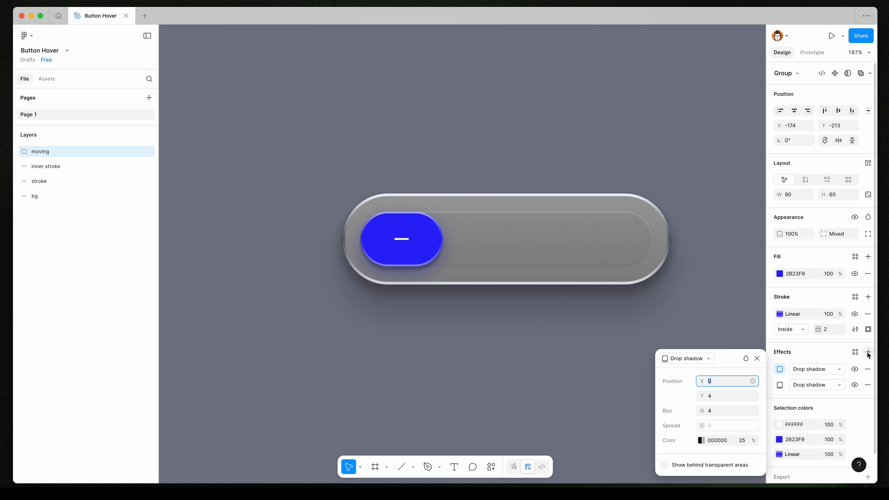
key(Tab)
text(20)
key(Tab)
text(80)
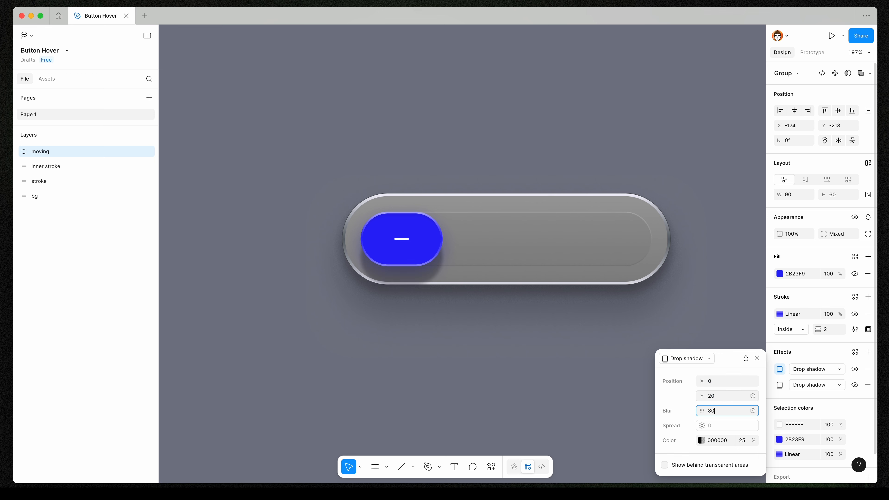
key(Return)
Set the second shadow's colour to the 2B23F9 swatch at 80% opacity.
click(702, 440)
click(577, 454)
click(646, 263)
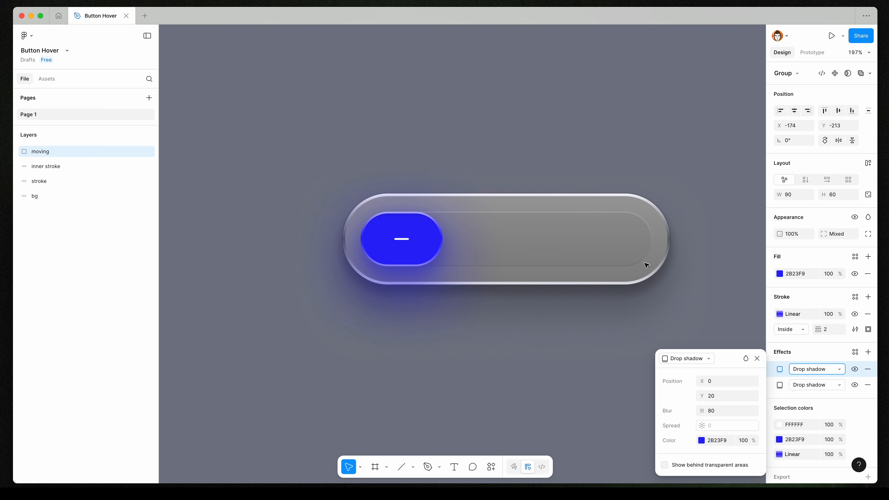
click(742, 441)
text(80)
key(Return)
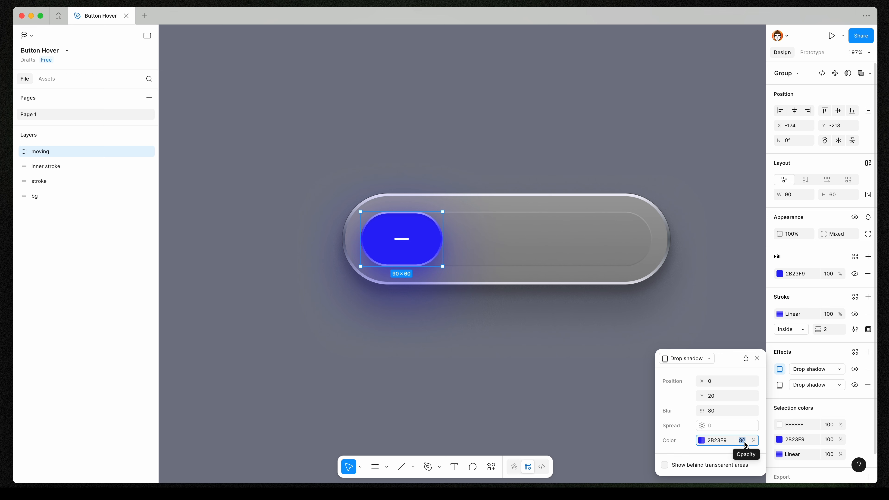
click(578, 391)
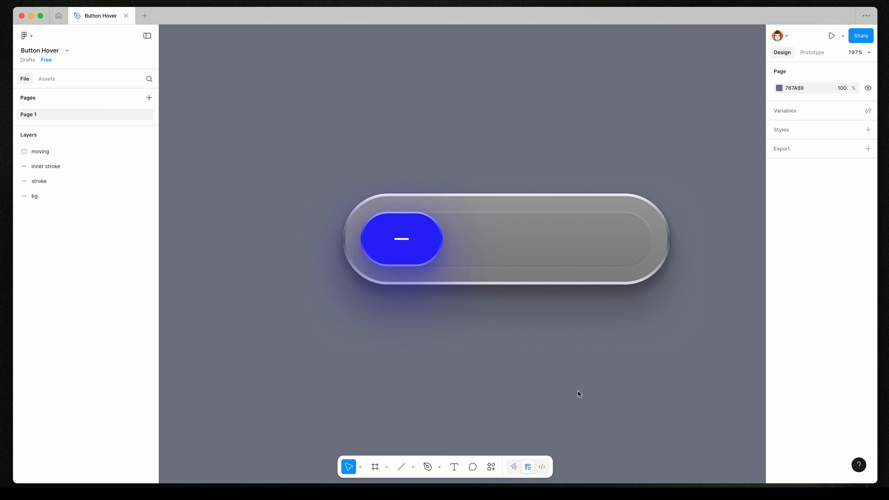
Add the text "Interested?" inside the button track.
scroll(578, 391, down, 4)
click(568, 323)
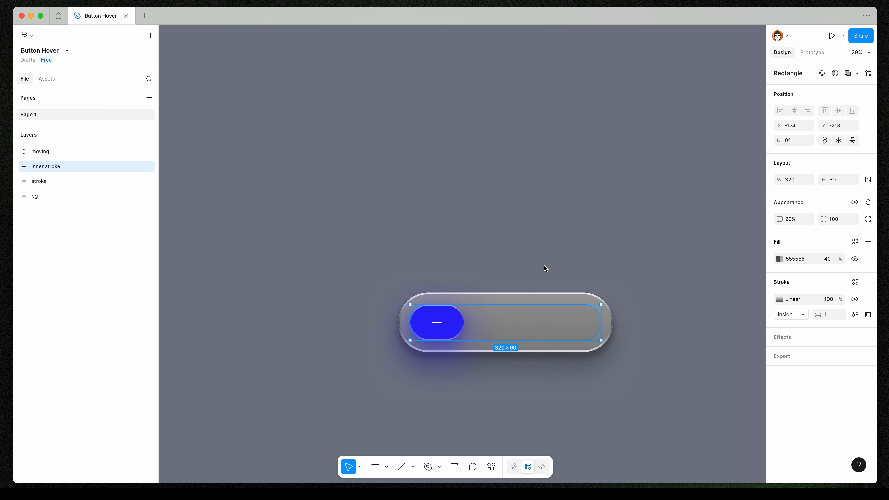
key(t)
click(503, 324)
text(Interested?)
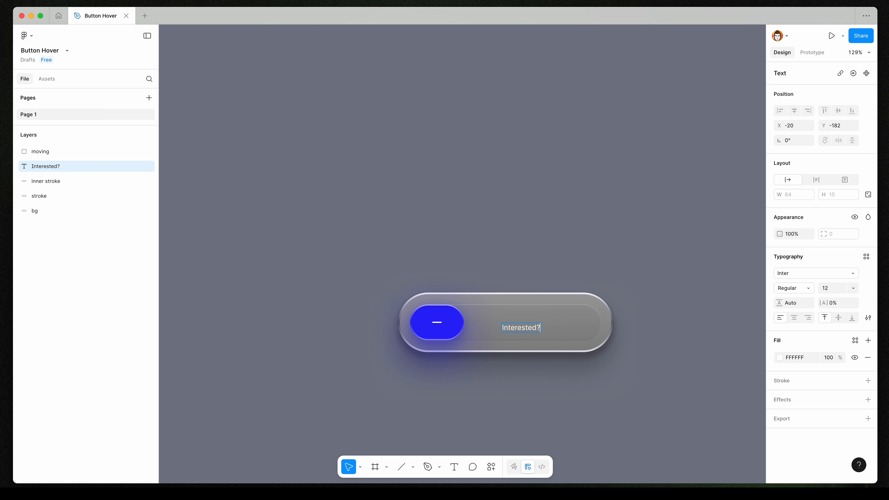
Set the label's font to Outfit.
key(Escape)
click(794, 276)
text(out)
click(731, 284)
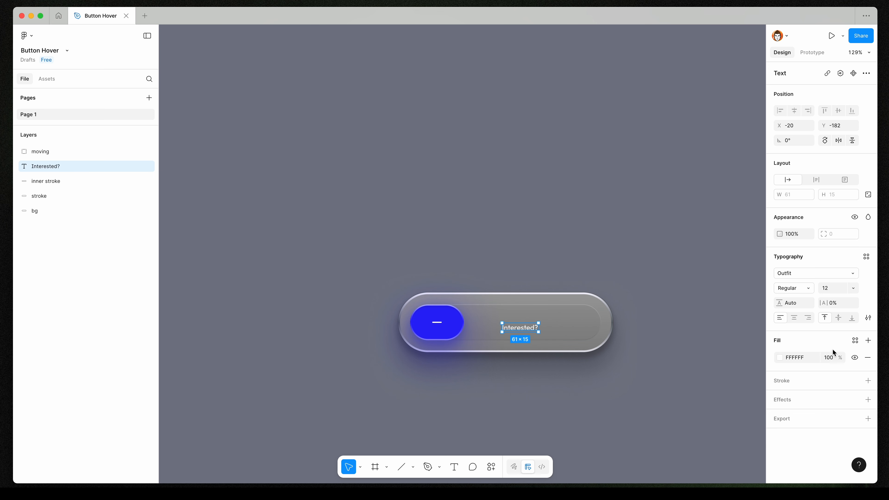
Set the label's font size to 24, move it within the track, and centre-align its text.
click(834, 288)
text(24)
key(Return)
drag(548, 329, 542, 320)
scroll(530, 323, up, 10)
click(794, 318)
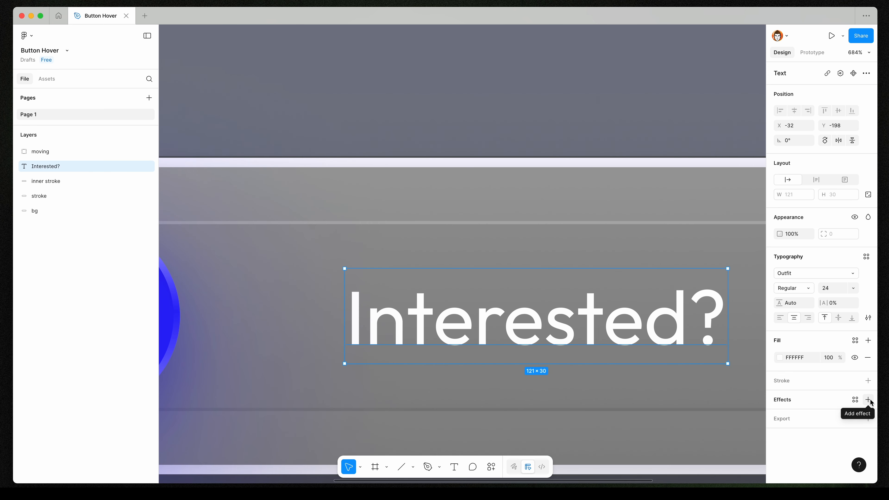
Add a drop shadow to the label with Y offset -1 and blur 0.
click(869, 401)
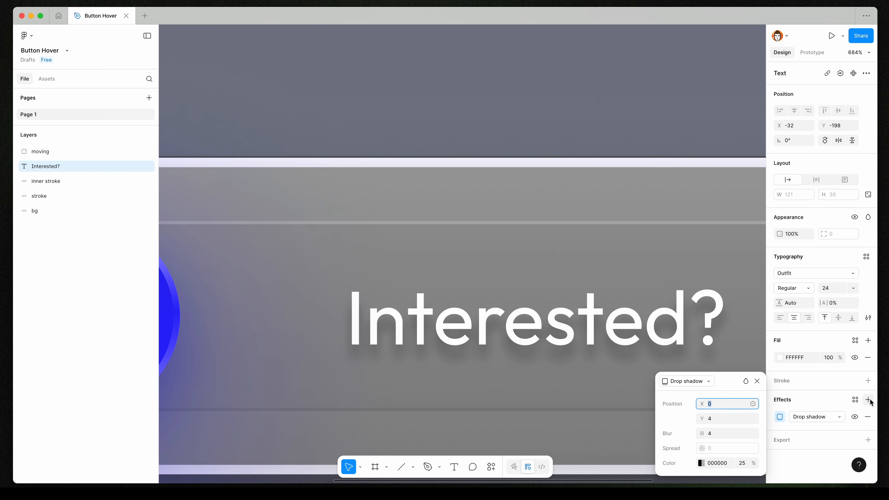
click(728, 419)
text(-1)
key(Return)
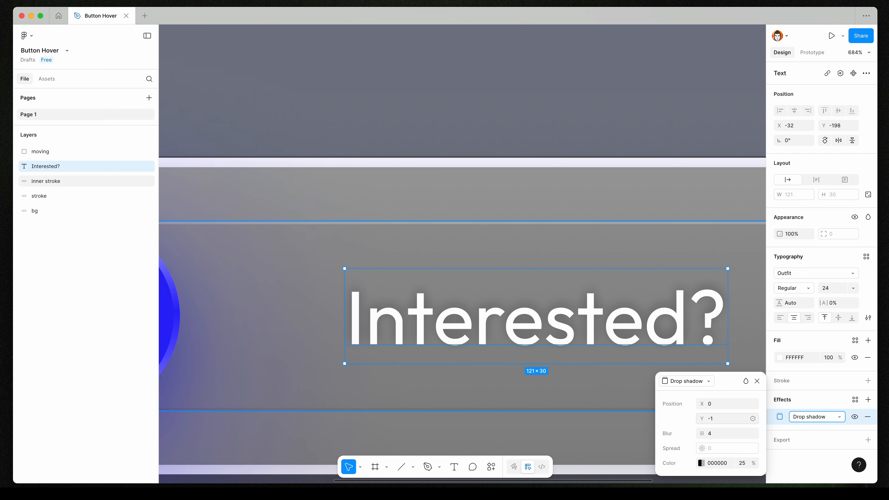
click(720, 434)
text(0)
key(Return)
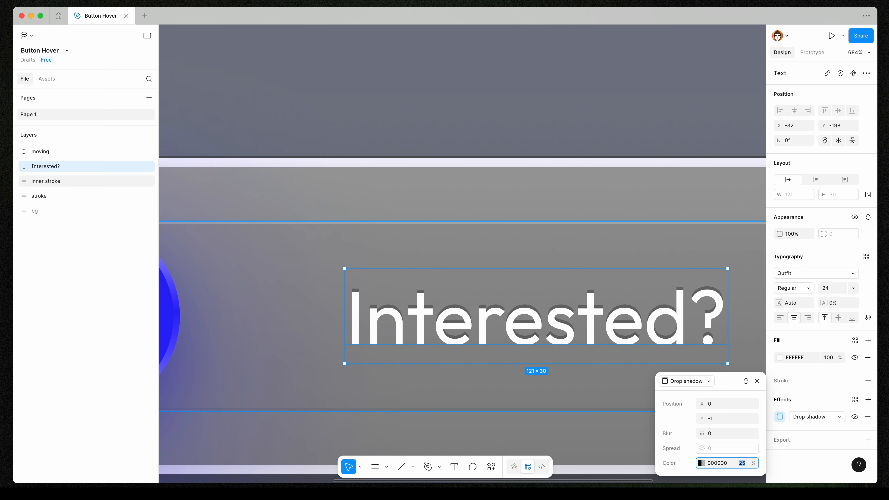
Select all button layers, group them, and name the group BUTTON.
click(632, 169)
scroll(632, 171, down, 5)
click(634, 311)
scroll(627, 332, down, 3)
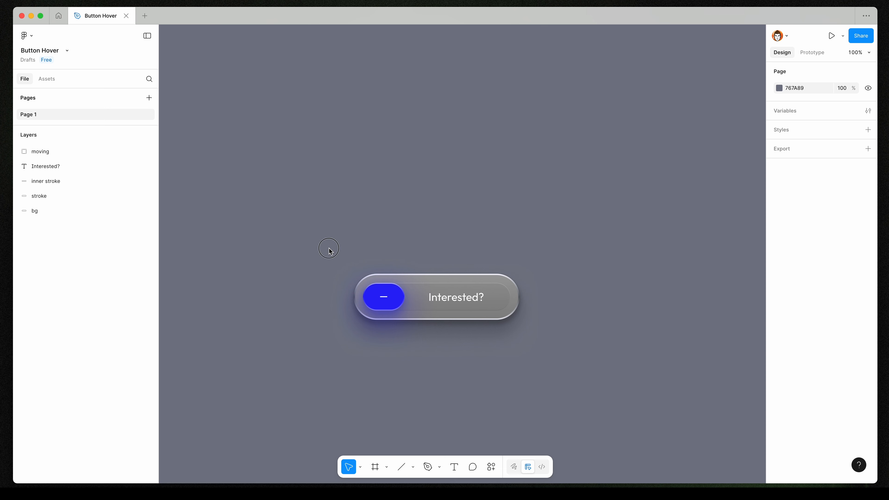
drag(329, 251, 563, 366)
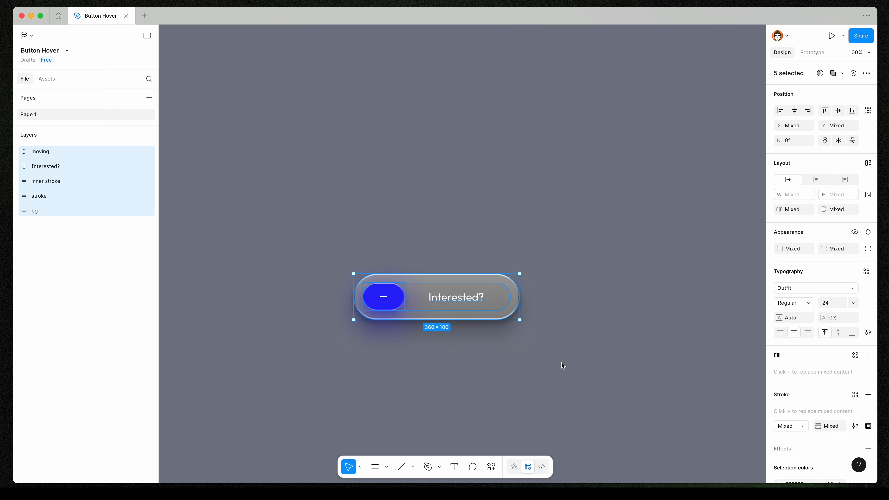
key(super+g)
double_click(46, 154)
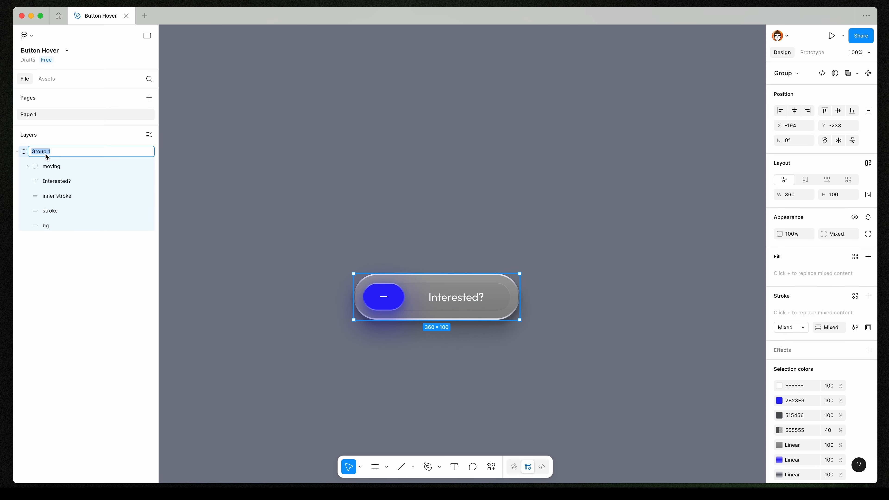
text(BUTTON)
key(Return)
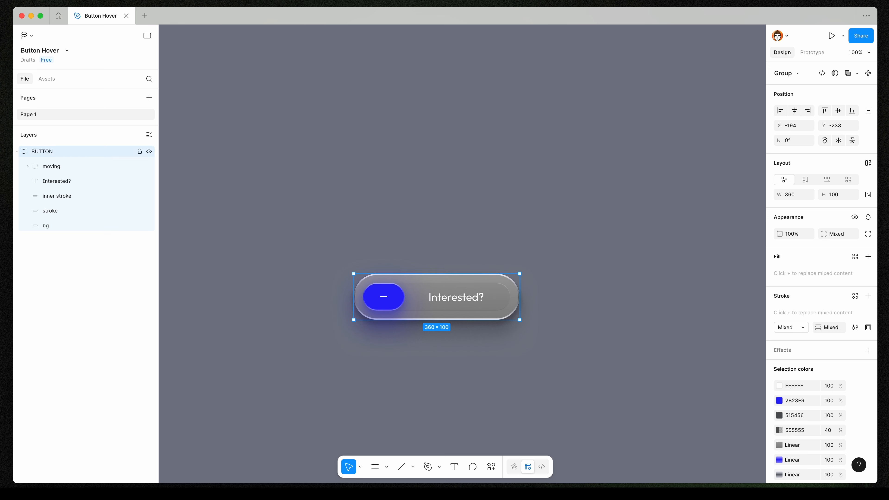
Duplicate the BUTTON group and place the copy to the right of the original.
key(alt+l)
drag(392, 297, 630, 292)
click(592, 247)
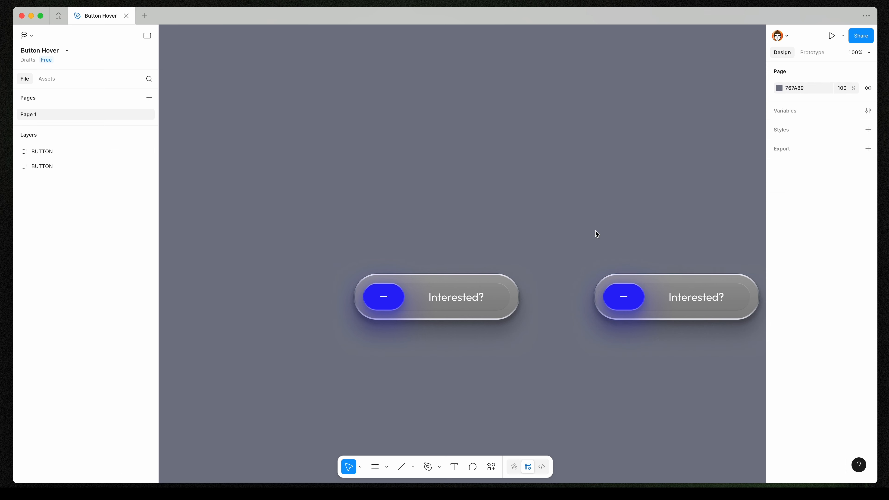
scroll(595, 232, right, 3)
scroll(595, 232, down, 1)
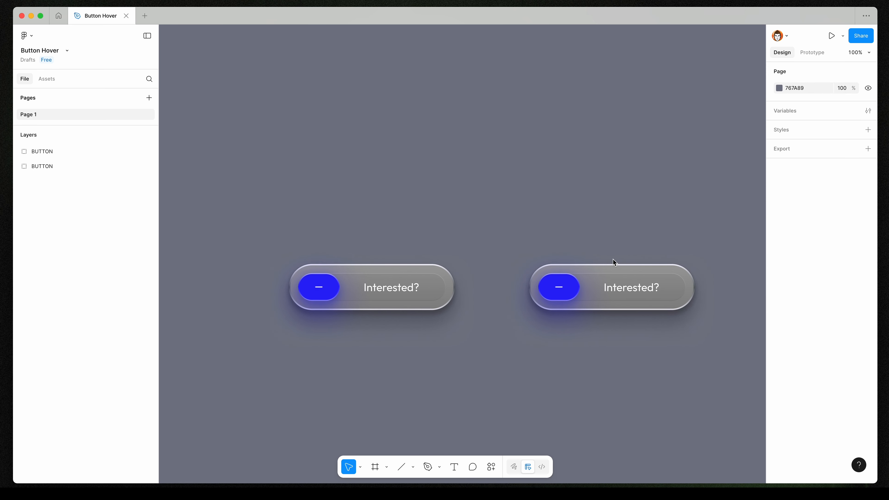
In the copy, right-align the moving group with the inner stroke.
super+click(580, 301)
super+click(589, 295)
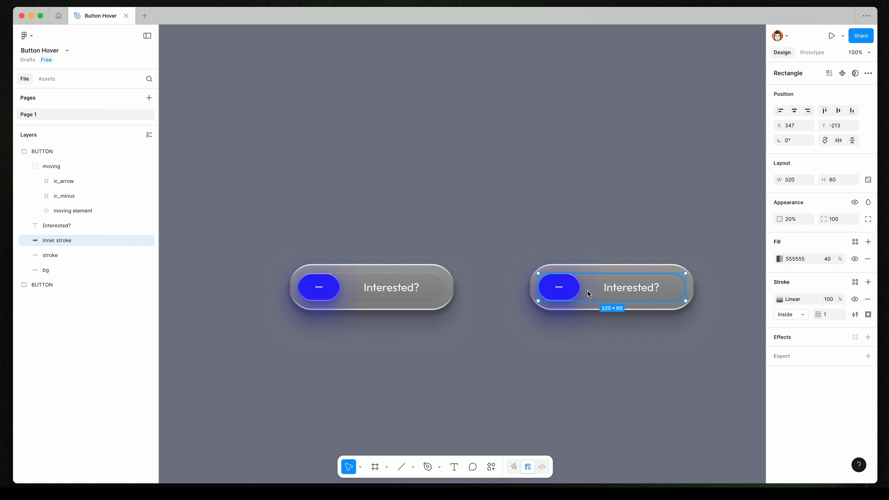
shift+click(561, 291)
click(808, 110)
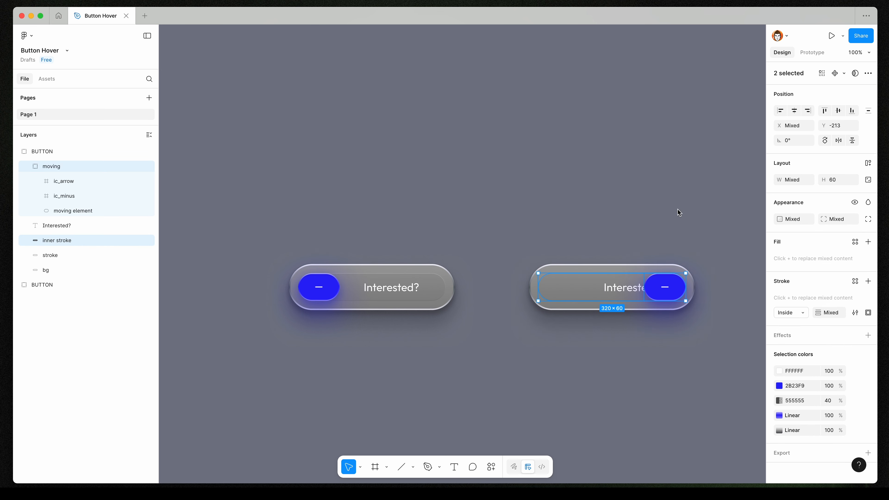
Move the copy's label left and change its text to Subscribe!
click(623, 289)
drag(623, 290, 586, 289)
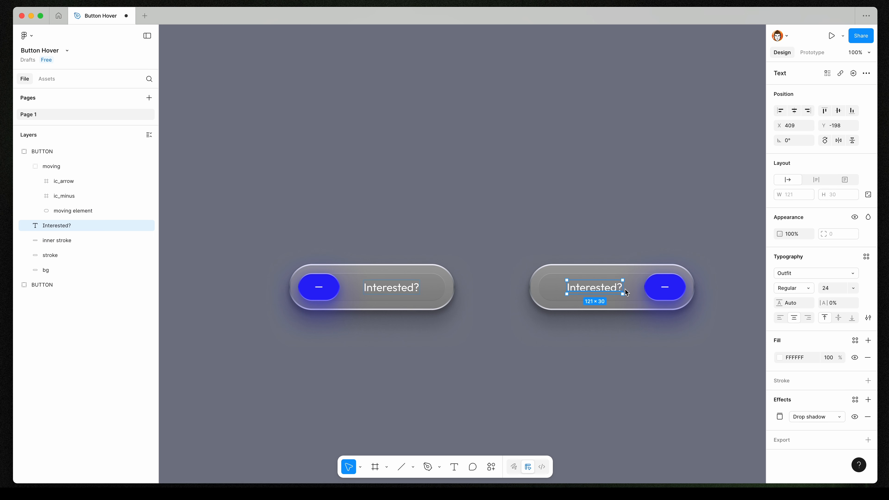
double_click(601, 291)
text(Subsc)
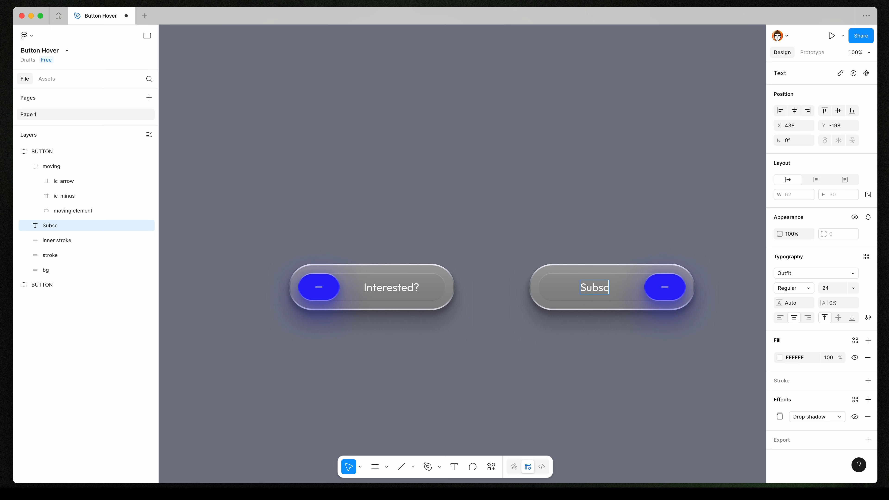
text(ribe!)
key(Escape)
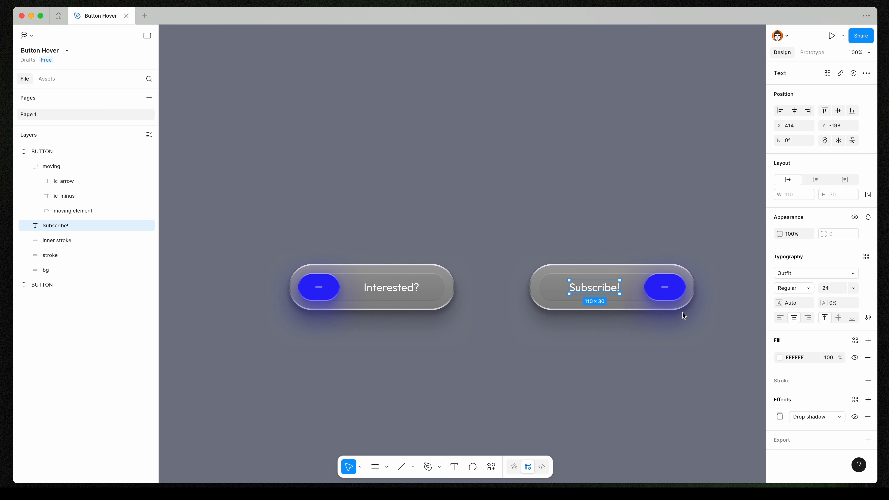
Recolour the Subscribe! label with a green fill.
click(780, 358)
drag(683, 385, 700, 386)
drag(745, 330, 747, 328)
click(757, 245)
Set the copy's inner stroke fill to 96% opacity and its gradient stroke to 20% opacity.
key(Tab)
click(780, 259)
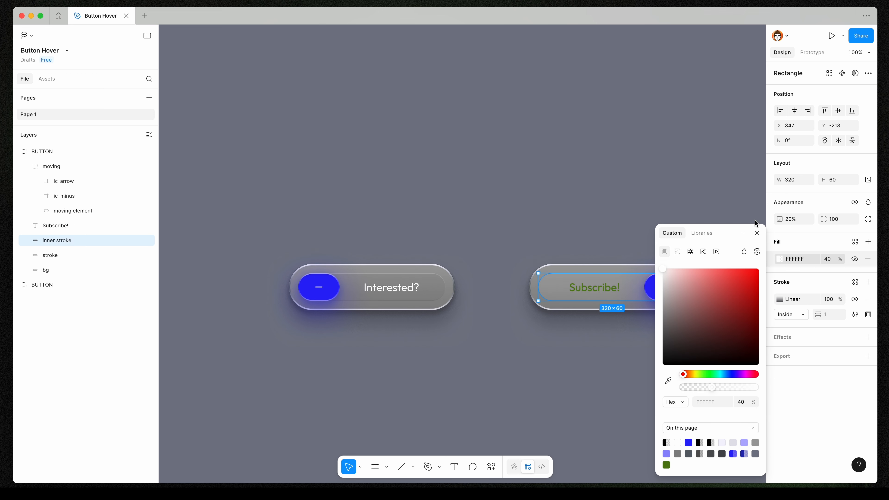
click(754, 234)
click(828, 259)
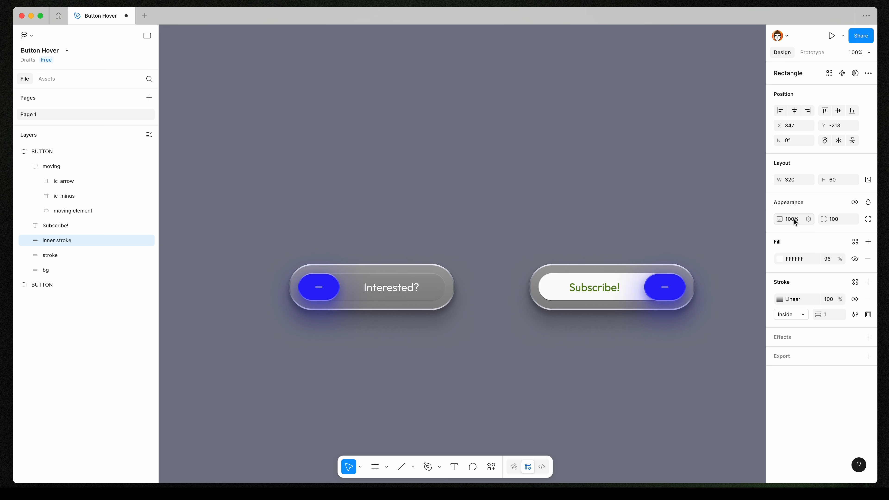
click(833, 300)
text(20)
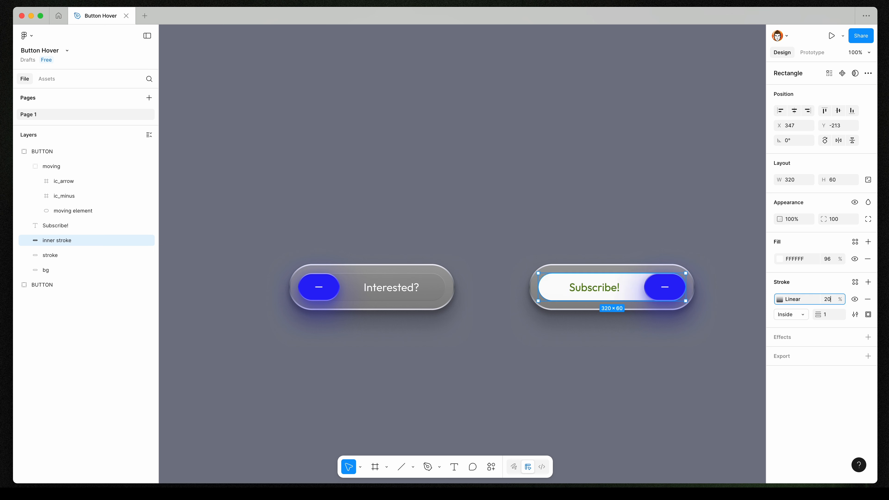
key(Return)
Add an inner shadow to the inner stroke and set its colour to 9ECB4A.
click(699, 346)
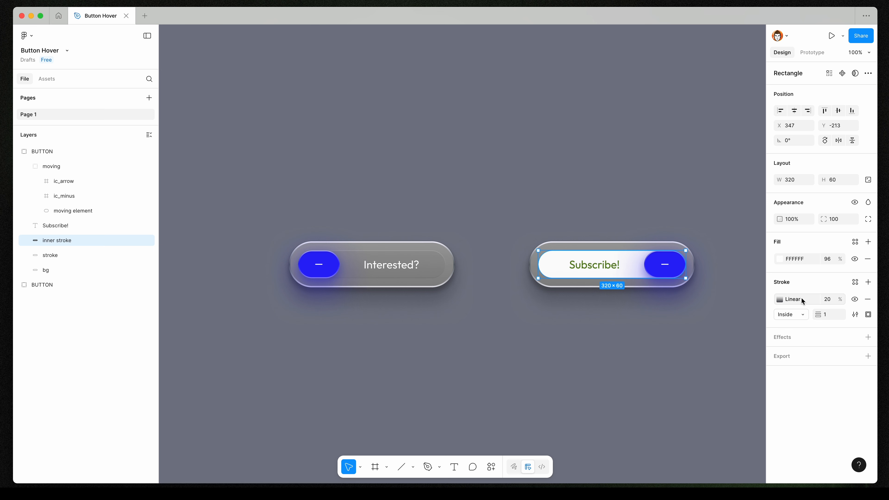
click(869, 337)
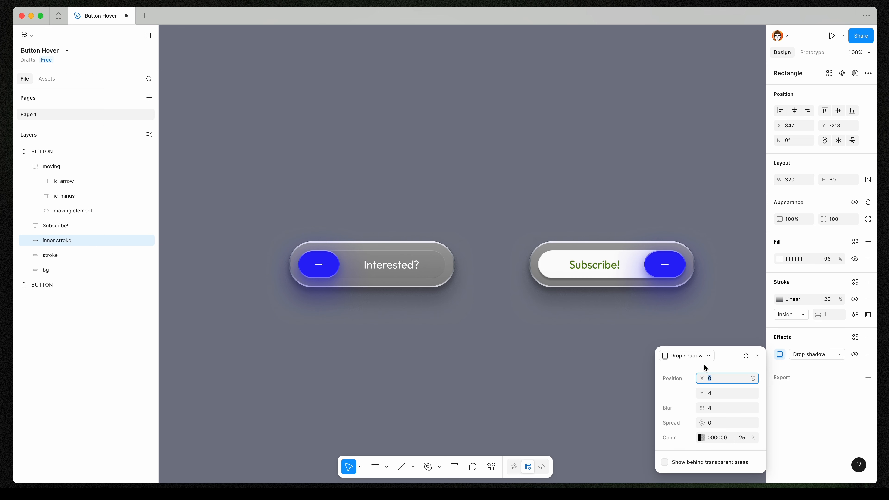
click(686, 355)
click(686, 342)
click(701, 438)
click(590, 375)
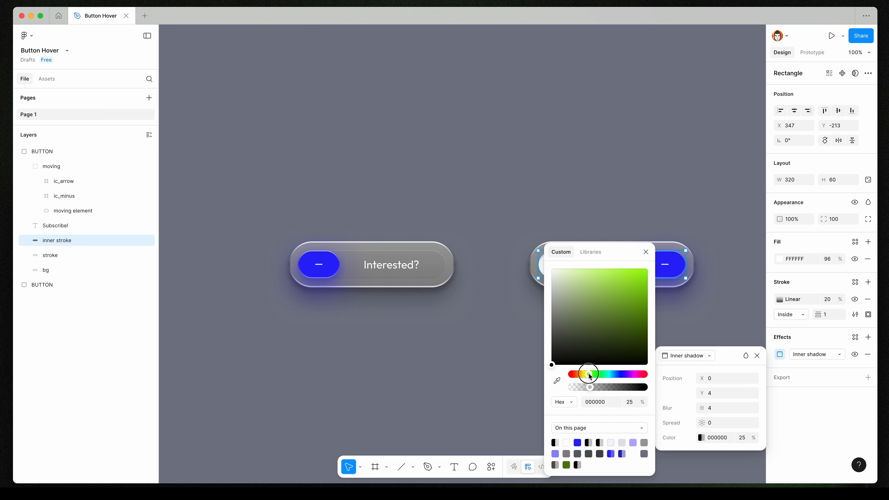
click(628, 283)
drag(621, 252, 485, 242)
click(477, 278)
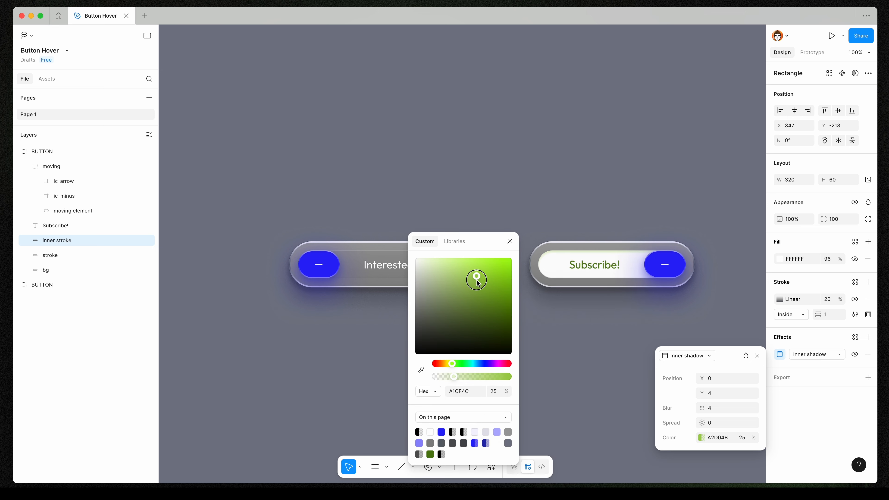
click(510, 242)
Set the inner shadow's blur and Y offset to 8 and its colour opacity to 16%.
click(711, 408)
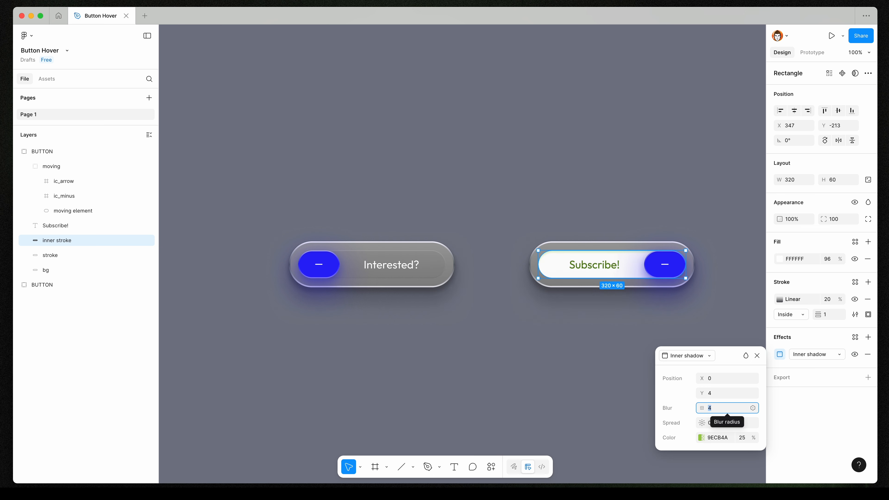
text(8)
key(Return)
click(713, 394)
text(8)
key(Return)
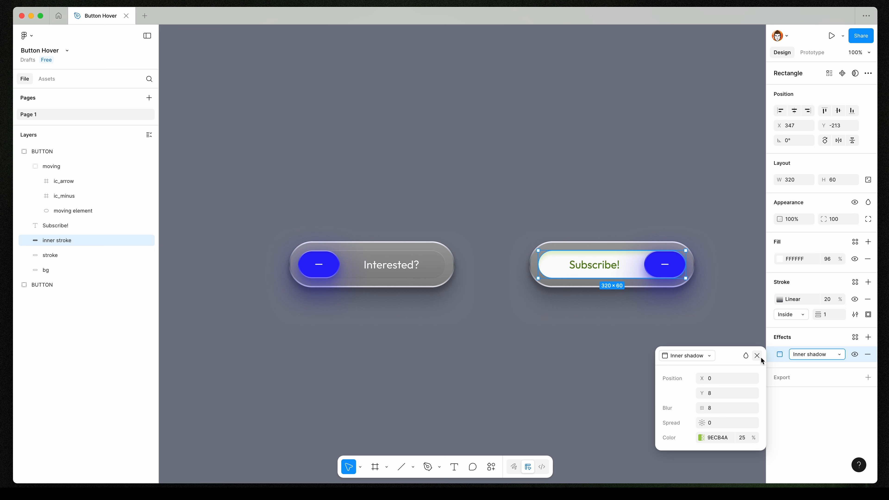
click(743, 437)
text(16)
key(Return)
click(757, 355)
Add a second shadow with Y offset -4 and the pasted colour 9ECB4A, switching it to an inner shadow.
click(868, 337)
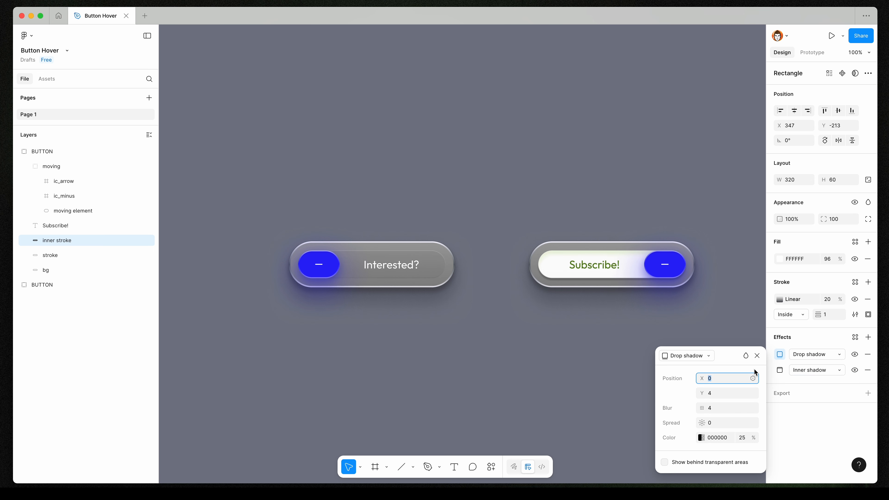
click(719, 394)
text(-4)
key(Return)
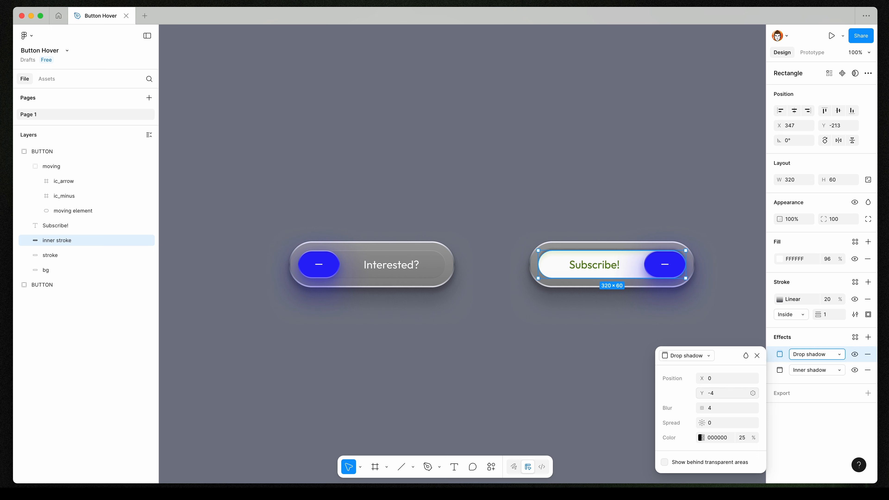
click(720, 437)
text(9ECB4A)
key(Return)
click(719, 392)
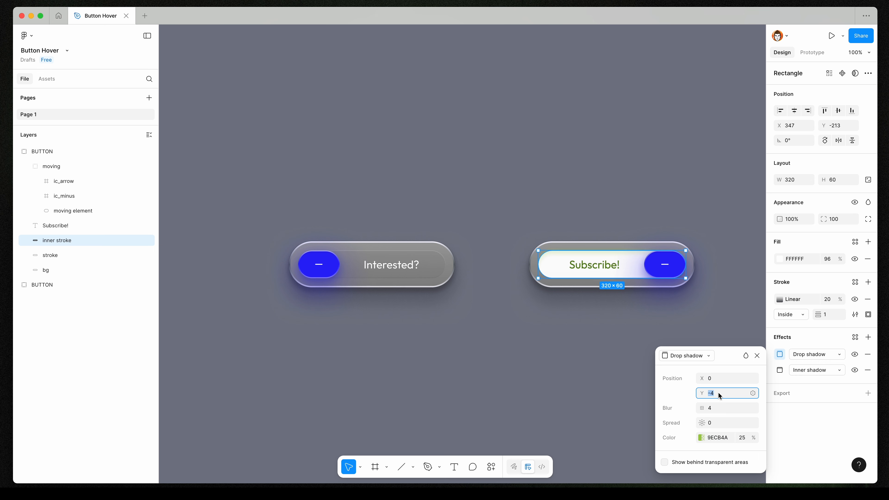
click(699, 356)
click(698, 349)
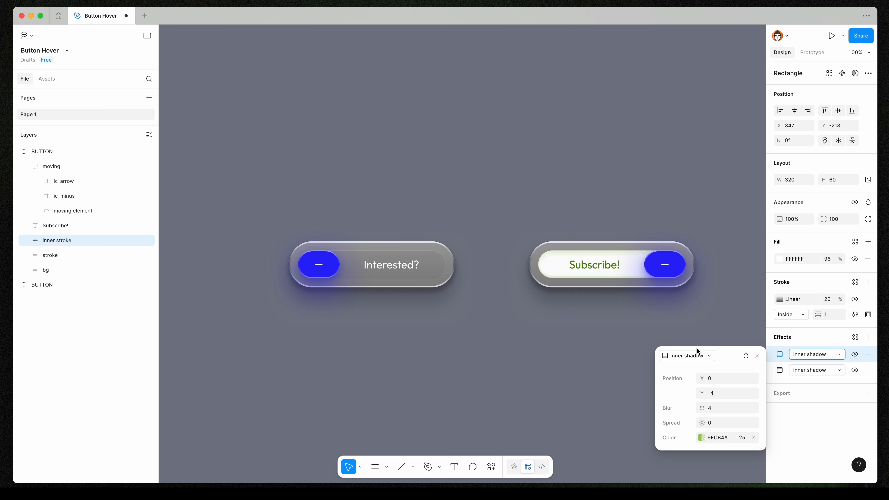
key(Escape)
Adjust the Subscribe! label's green fill to 67991C.
click(595, 265)
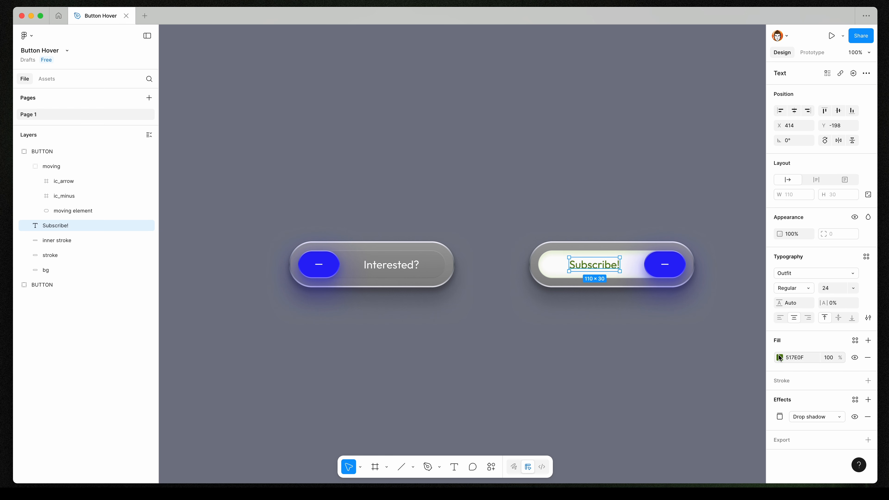
click(780, 358)
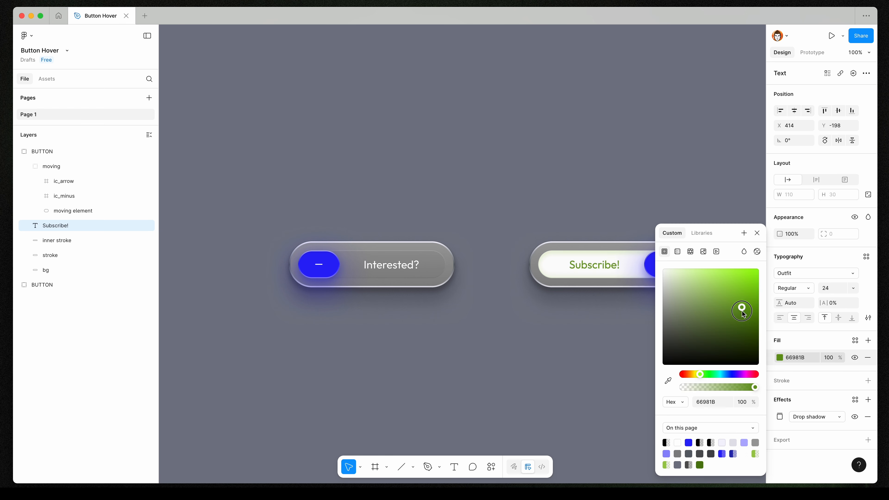
key(Escape)
key(Escape)
click(589, 267)
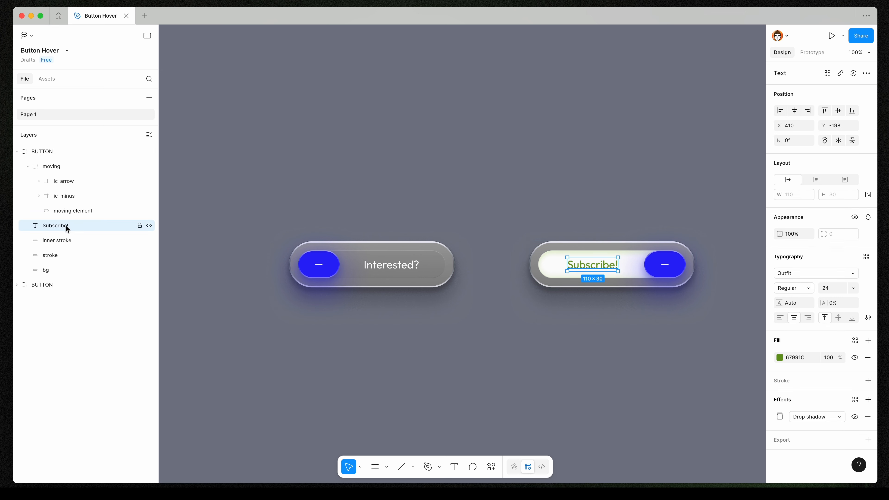
Rename the label layers in both buttons to text.
double_click(56, 228)
text(text)
key(Return)
super+click(372, 264)
double_click(65, 316)
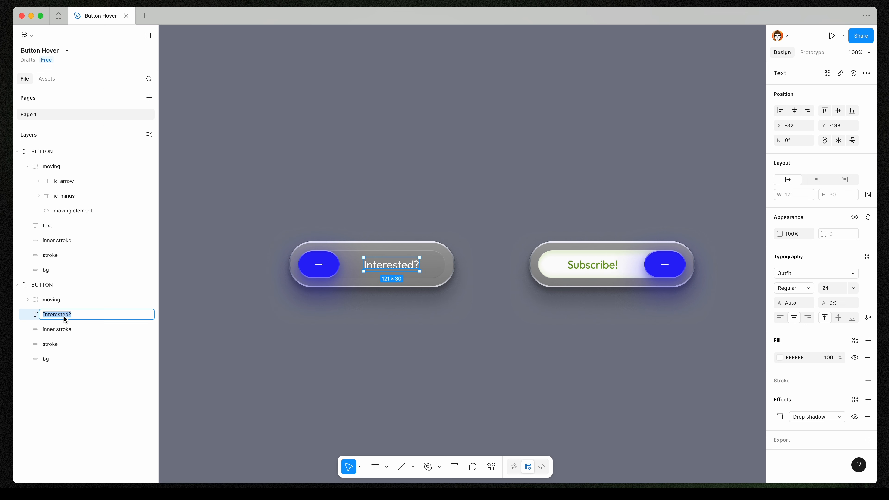
text(text)
key(Return)
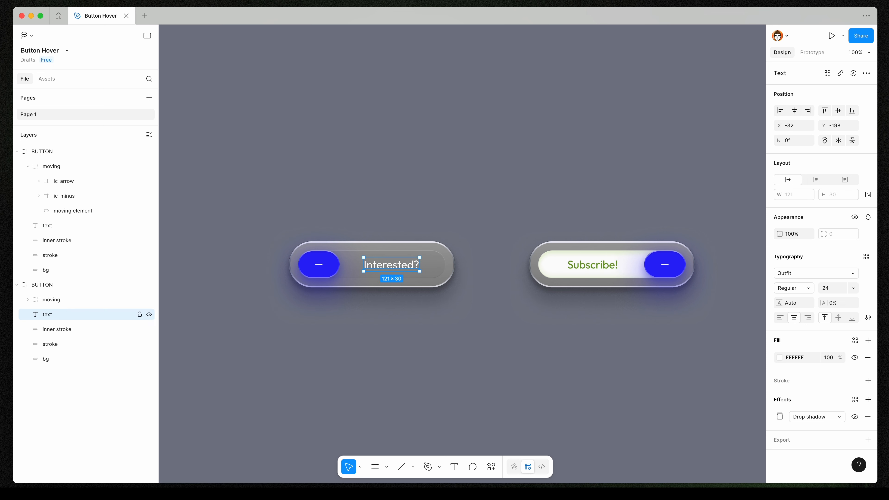
In the hover button, hide the minus icon by setting its opacity to 0% and show the arrow icon at 100%.
click(17, 285)
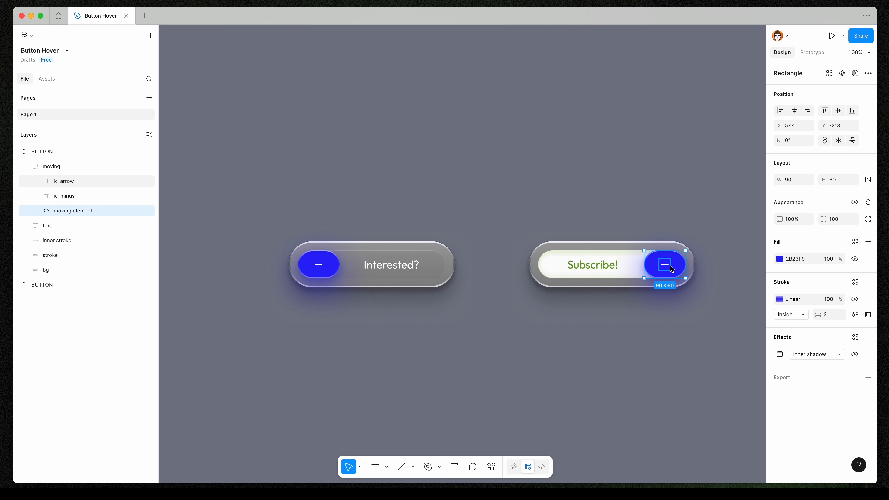
click(671, 266)
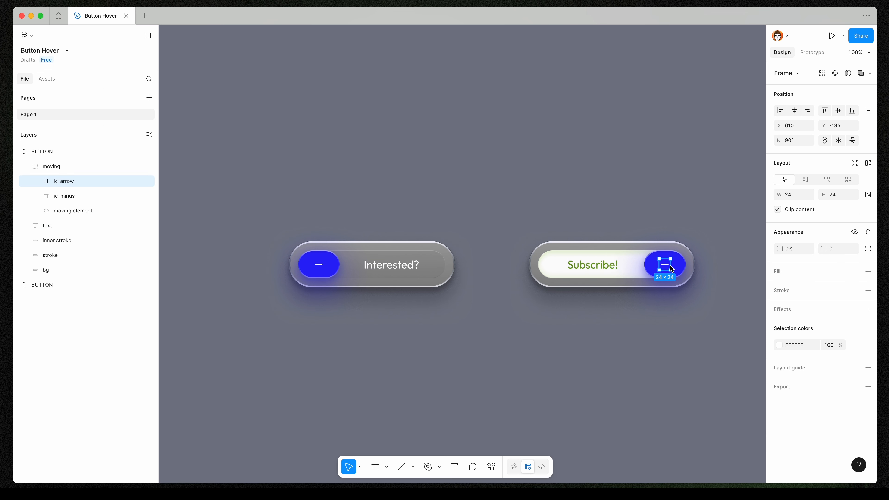
click(91, 196)
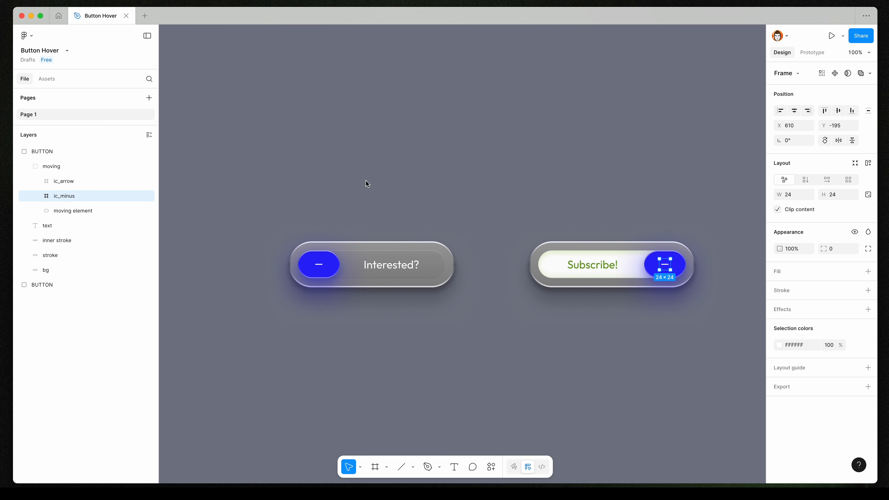
click(792, 248)
text(0)
key(Return)
click(104, 178)
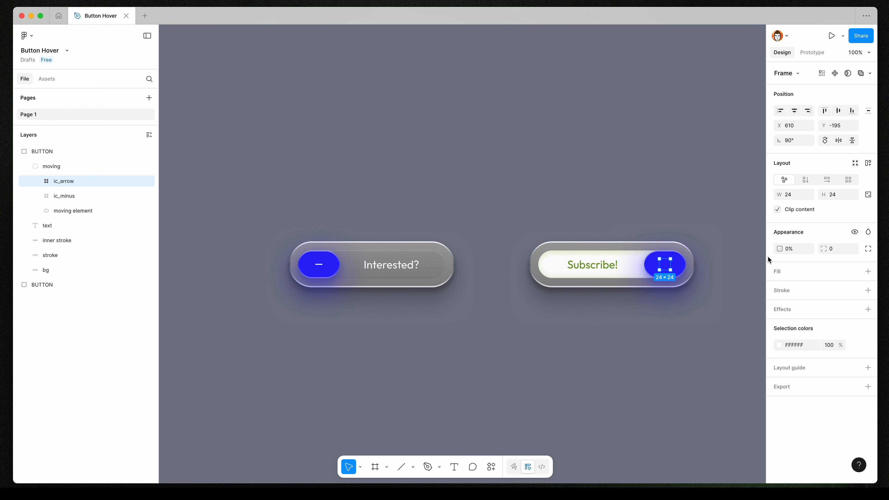
text(100)
key(Return)
Change the hover button's moving element fill to the green 67991C.
scroll(676, 268, up, 5)
drag(659, 276, 626, 270)
key(alt)
scroll(669, 263, down, 5)
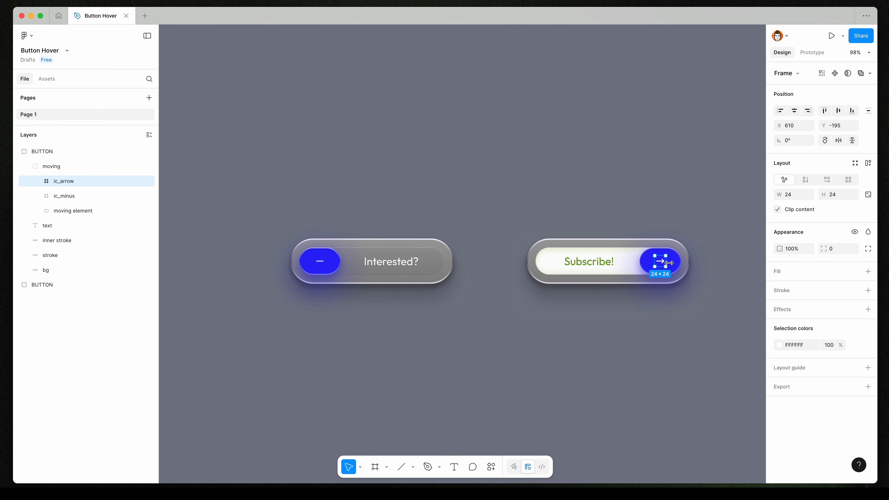
click(672, 264)
click(780, 259)
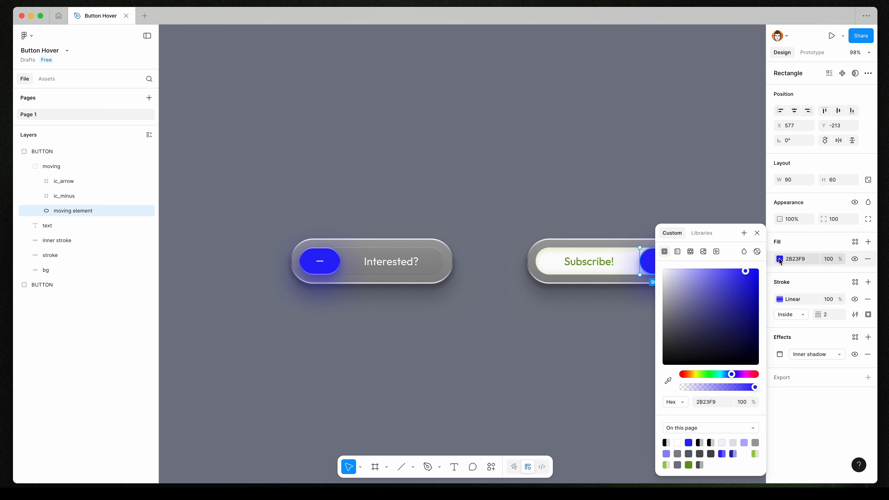
click(689, 465)
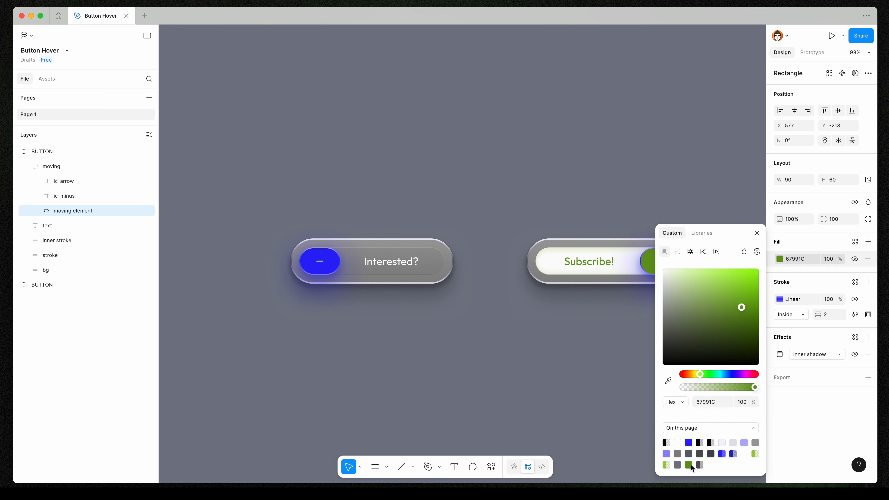
click(758, 233)
Set the moving element's gradient stroke start stop to 9ECB4A at 100% and paste the same colour into the end stop.
click(780, 299)
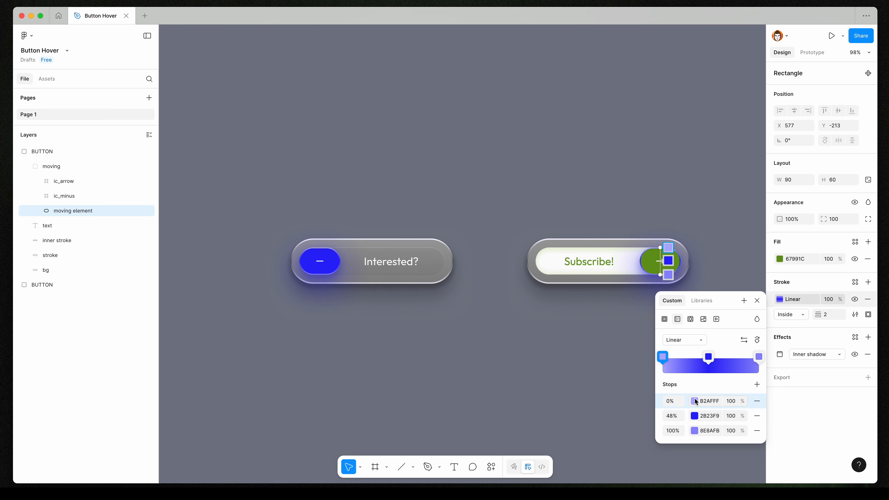
click(695, 402)
click(557, 465)
click(646, 252)
scroll(680, 254, up, 10)
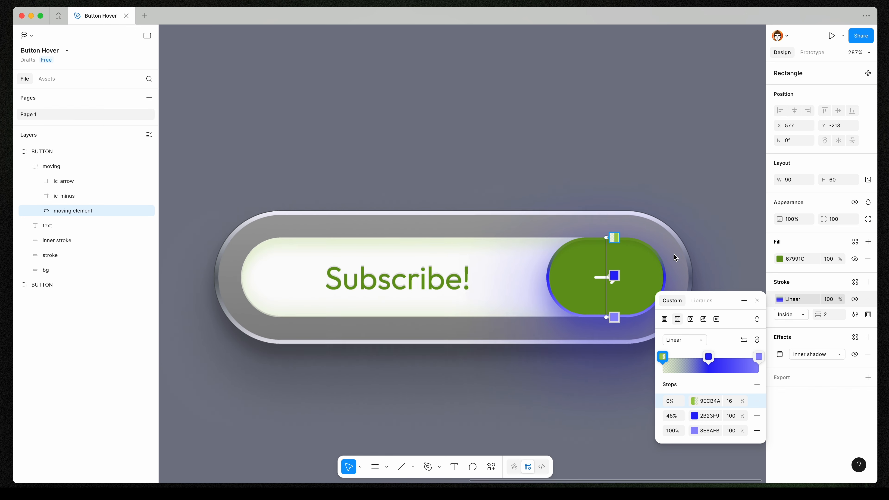
click(731, 402)
text(100)
key(Return)
click(703, 402)
key(super+c)
click(713, 433)
key(super+v)
key(Return)
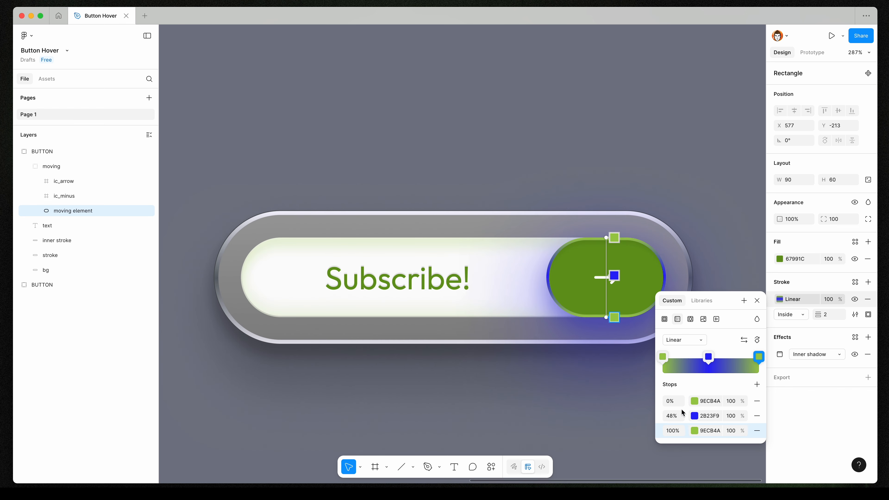
Set the stroke gradient's middle stop to 67991C and its start stop to B5E55C.
click(694, 417)
drag(603, 250, 479, 240)
click(442, 444)
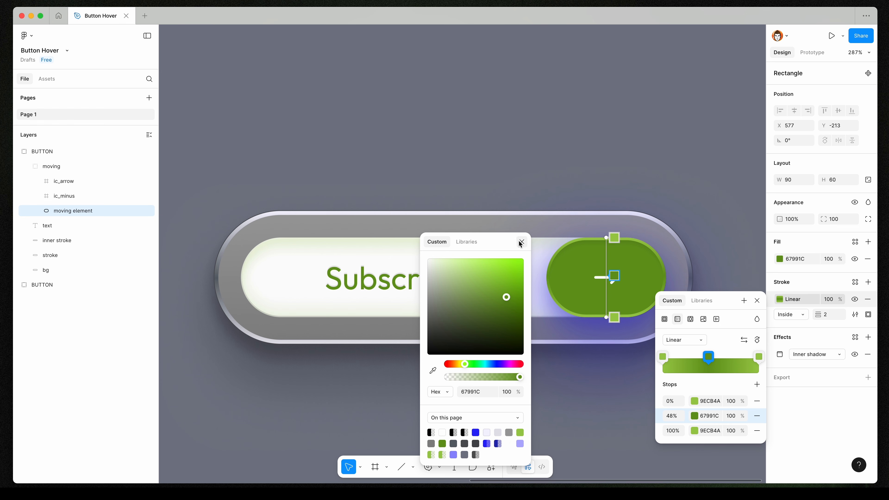
click(522, 242)
click(695, 401)
click(646, 252)
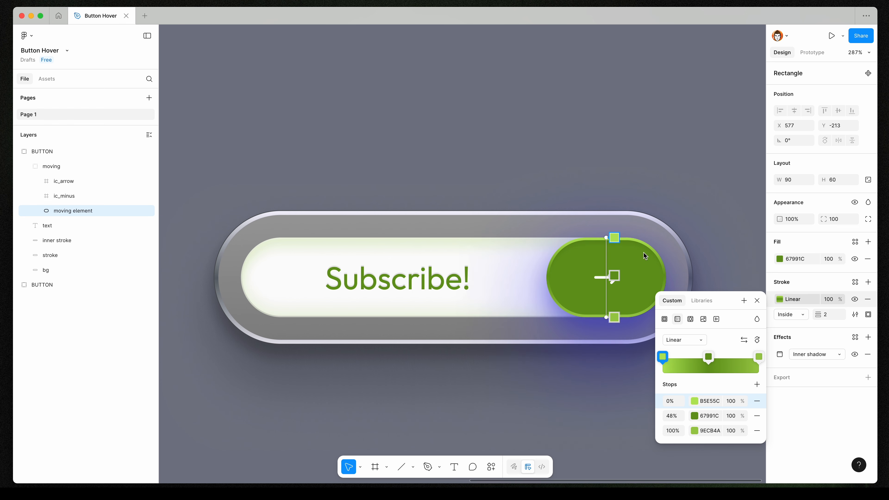
click(757, 301)
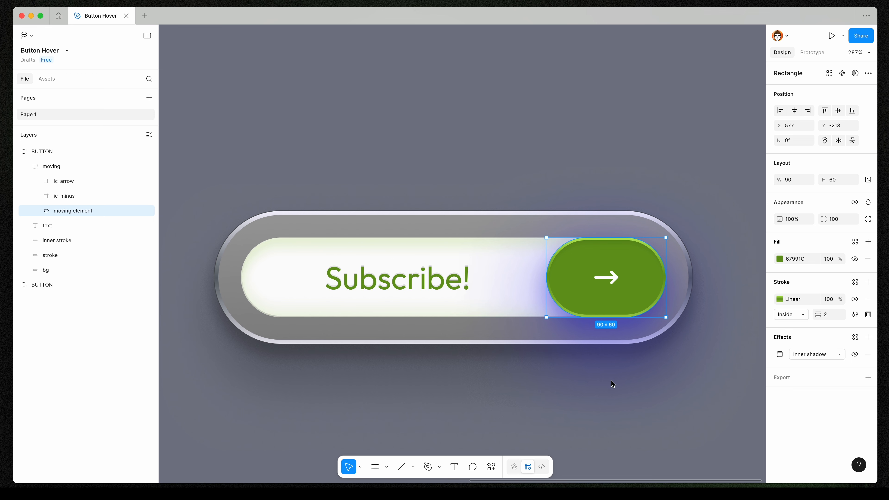
Select the moving group and change its second drop shadow colour to 67991C.
click(541, 298)
click(591, 290)
click(780, 385)
click(702, 441)
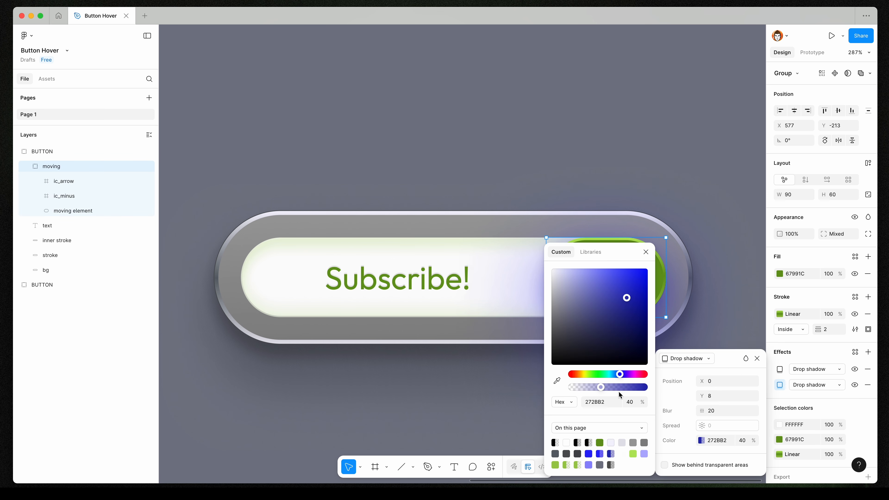
click(600, 443)
click(646, 252)
click(733, 276)
Change the moving group's first drop shadow colour to B5E55C.
drag(696, 288, 476, 213)
super+click(427, 207)
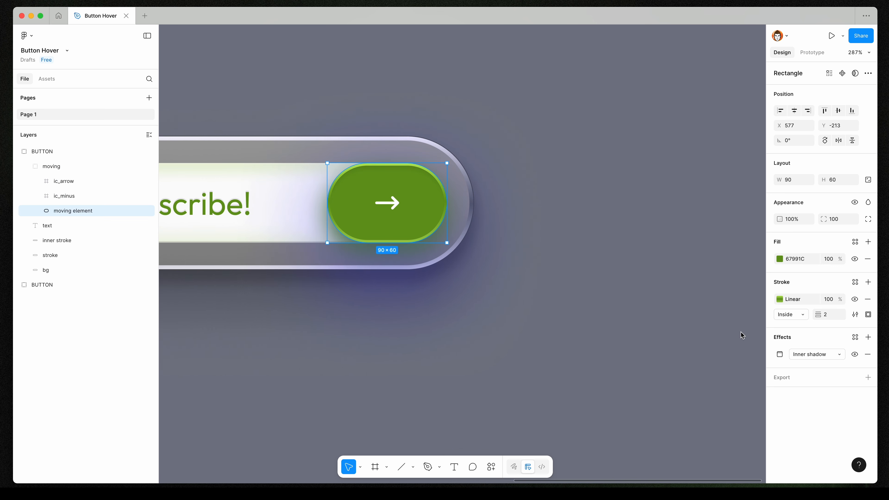
key(Escape)
click(780, 369)
click(701, 441)
click(622, 454)
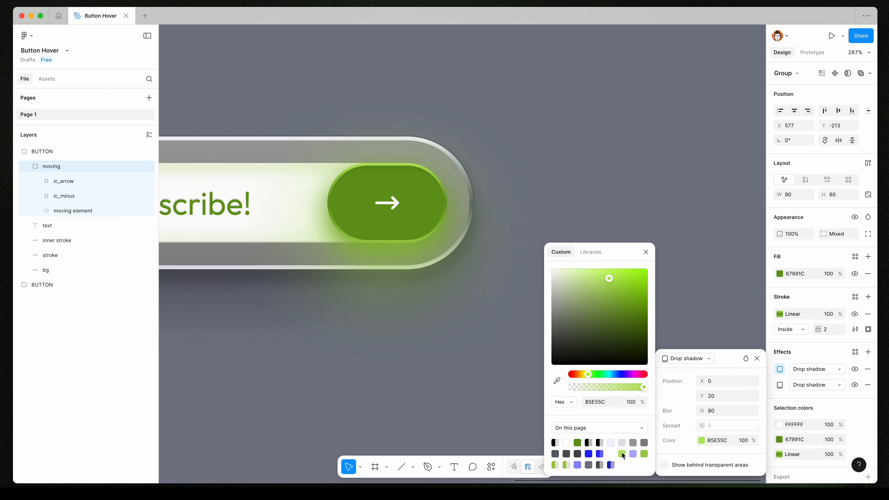